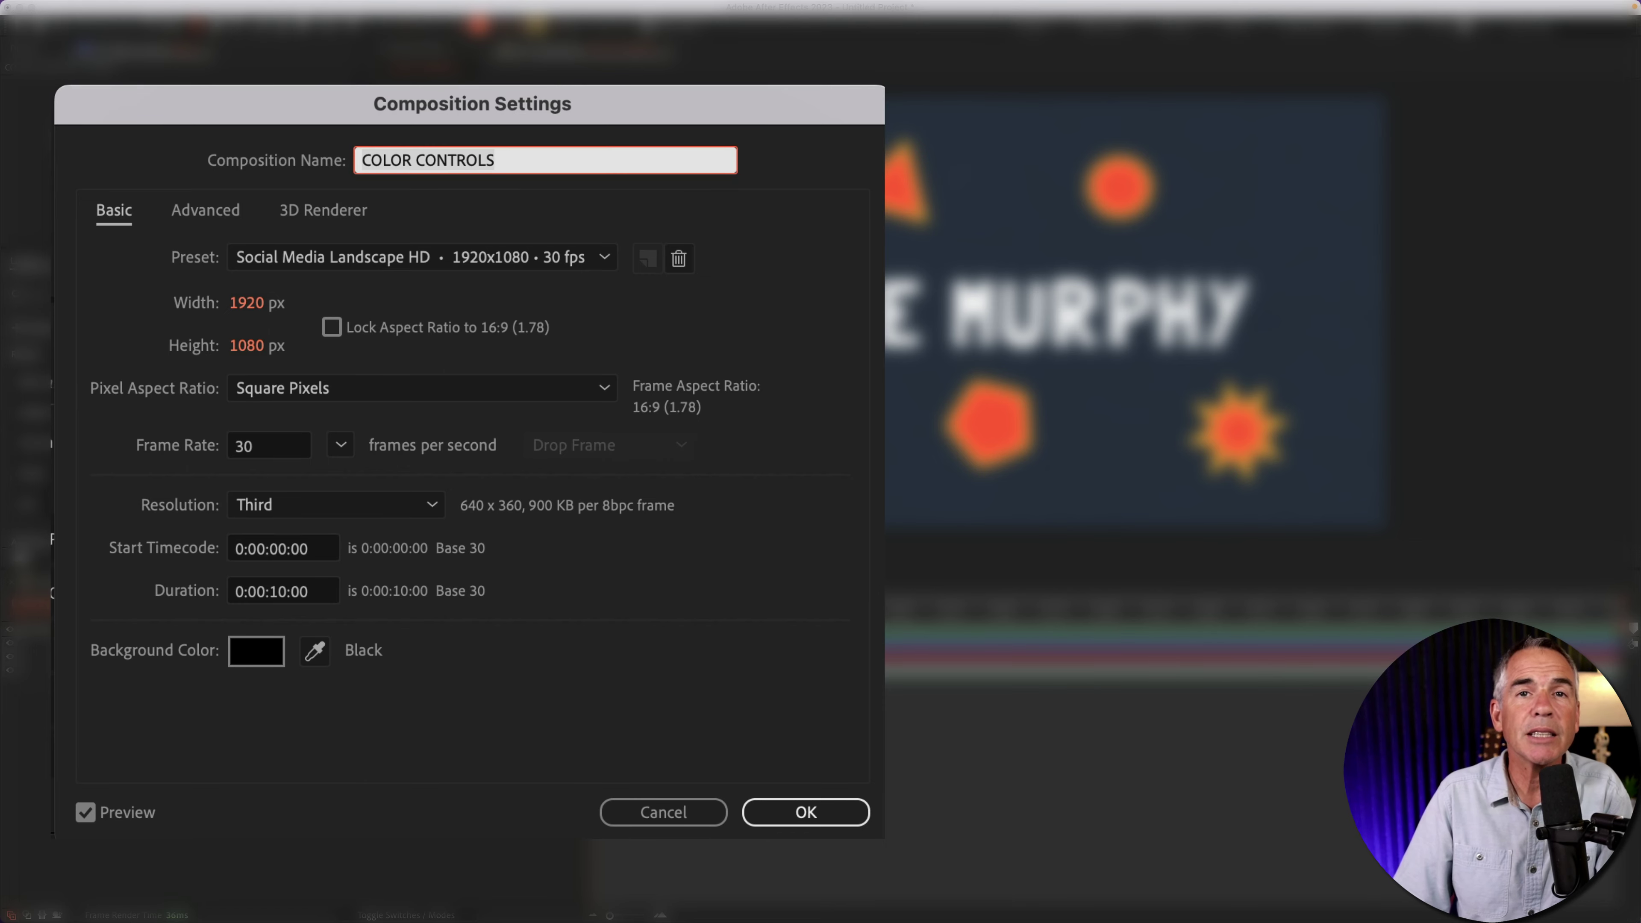
Close composition settings and toggle BG, Mike Murphy and Shapes layer visibility off and on
key(Return)
click(21, 725)
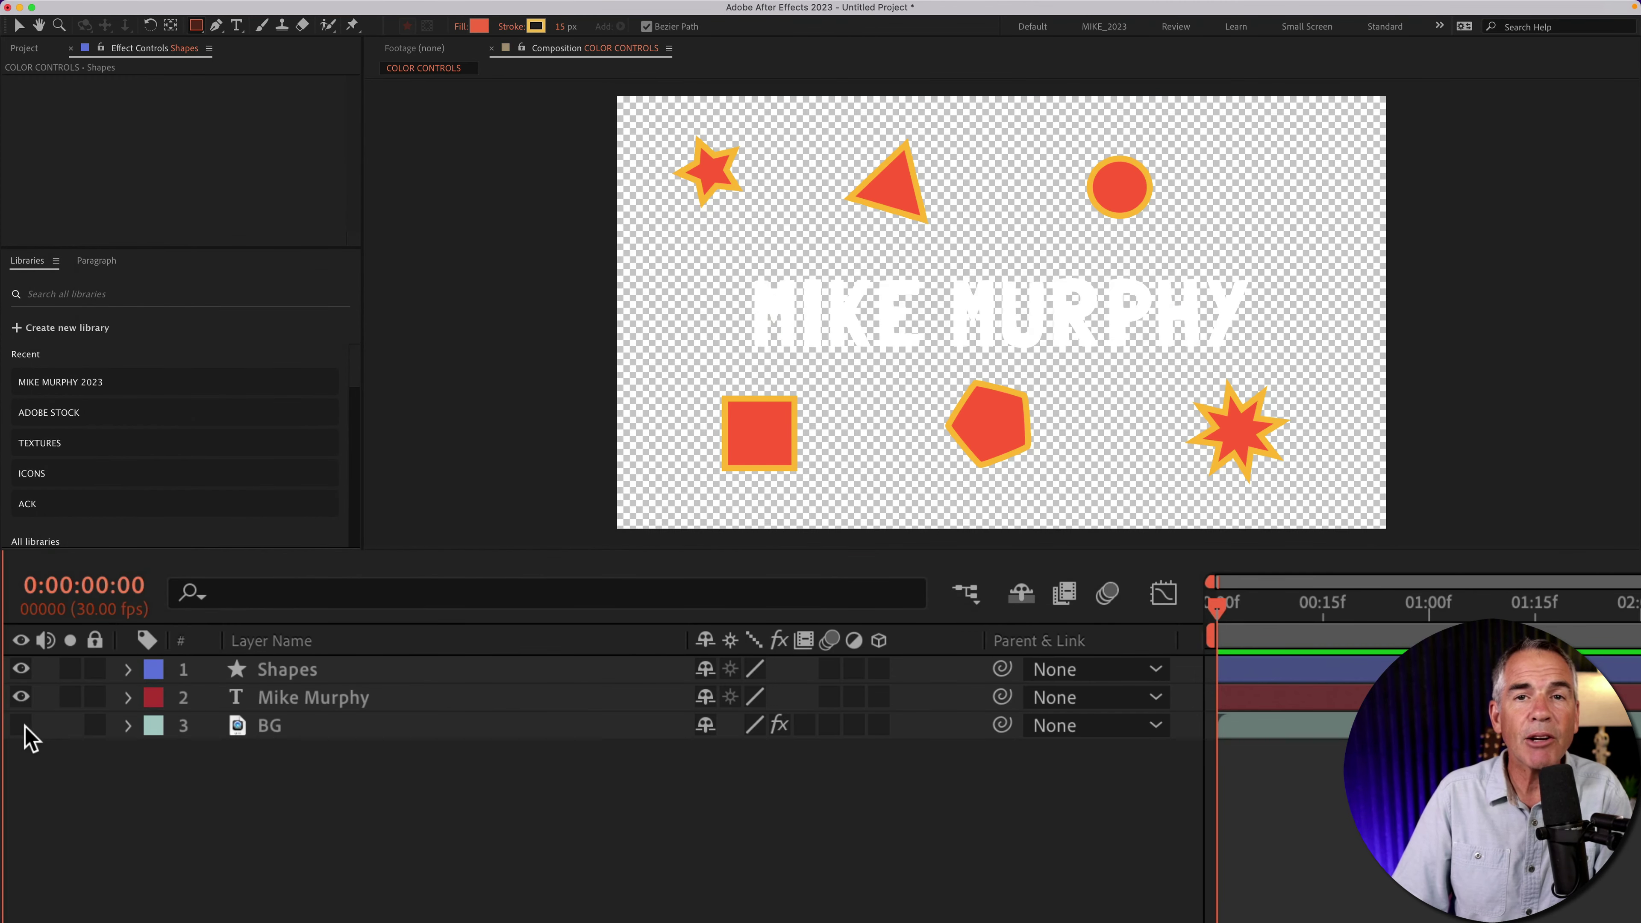
click(22, 725)
click(320, 699)
click(20, 697)
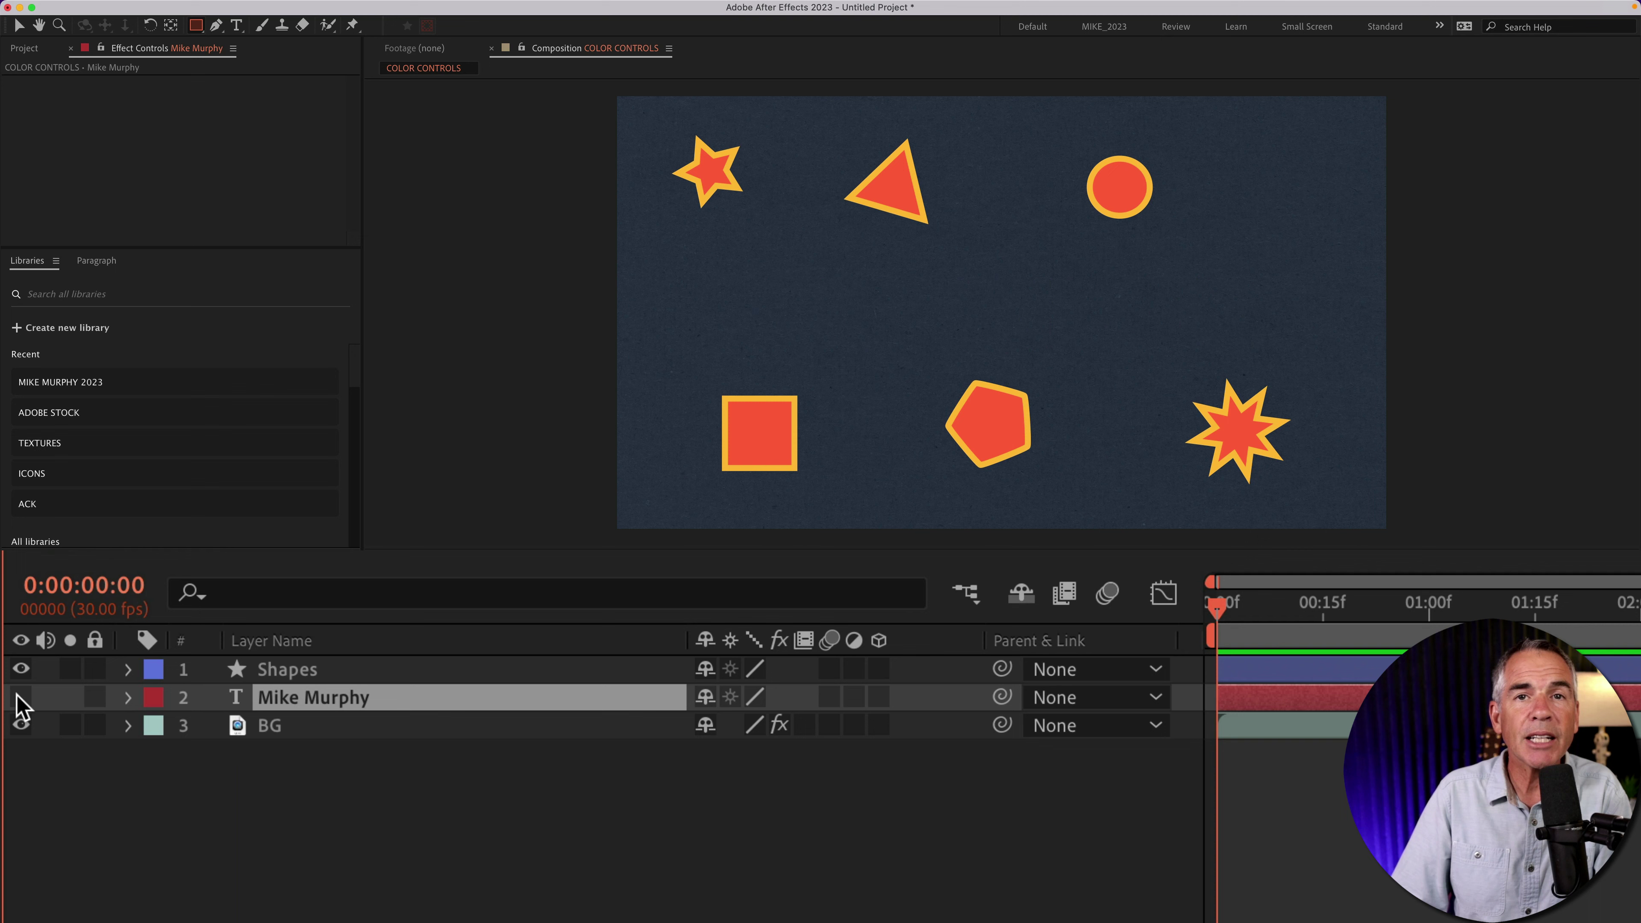
click(20, 698)
click(268, 670)
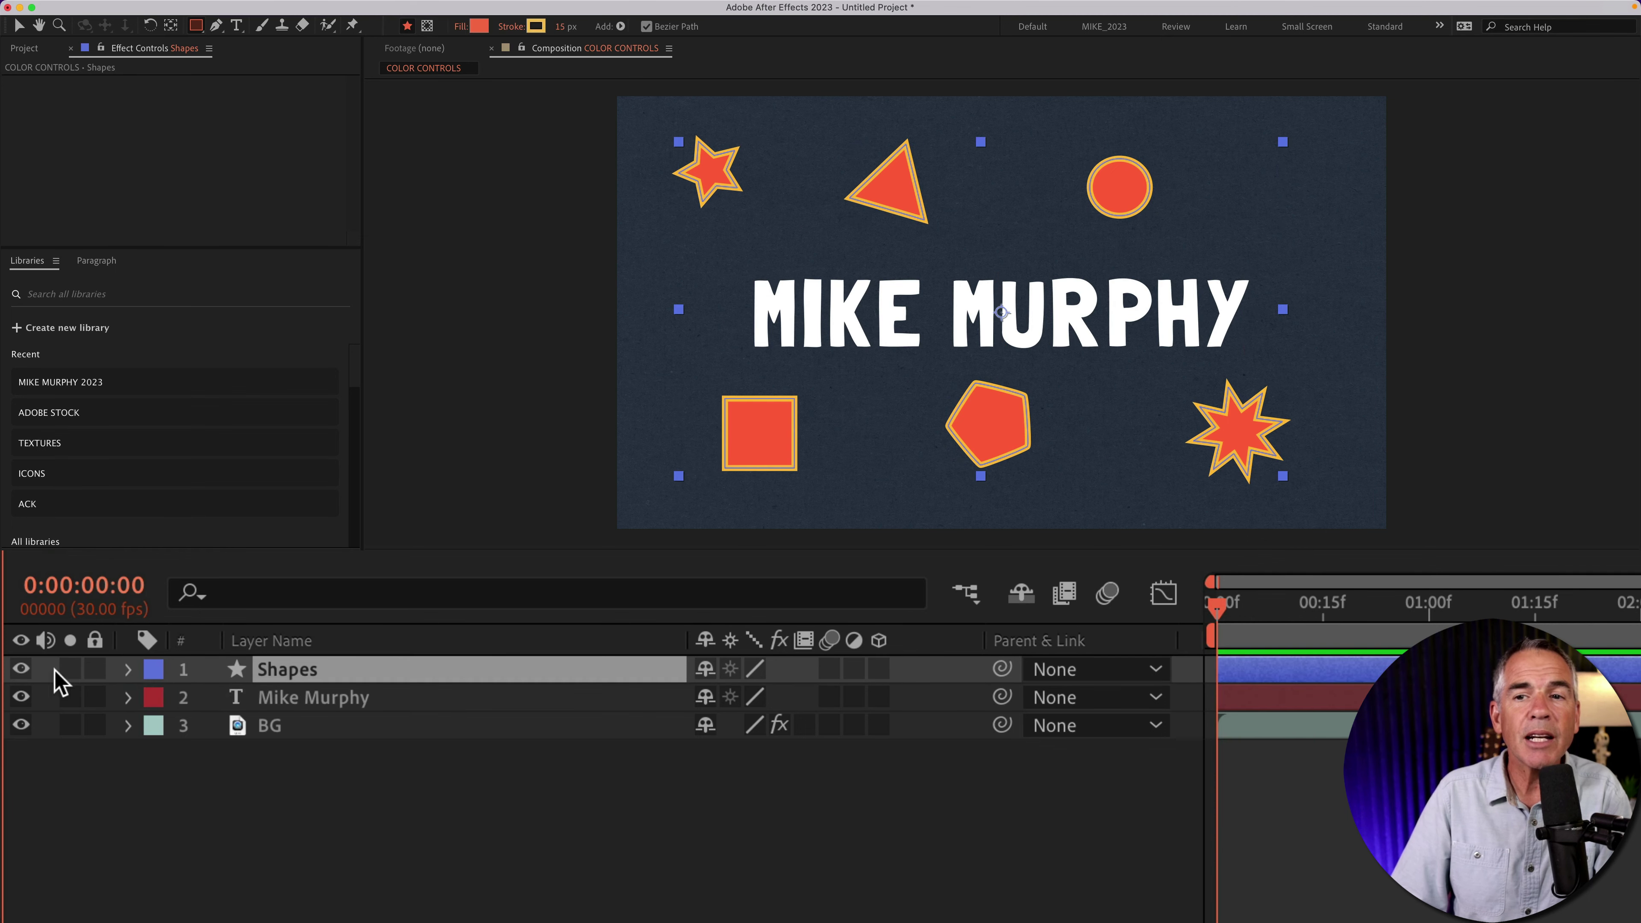
click(21, 669)
click(22, 670)
Expand the Shapes contents, draw a test star at the top-right, then undo it
click(128, 670)
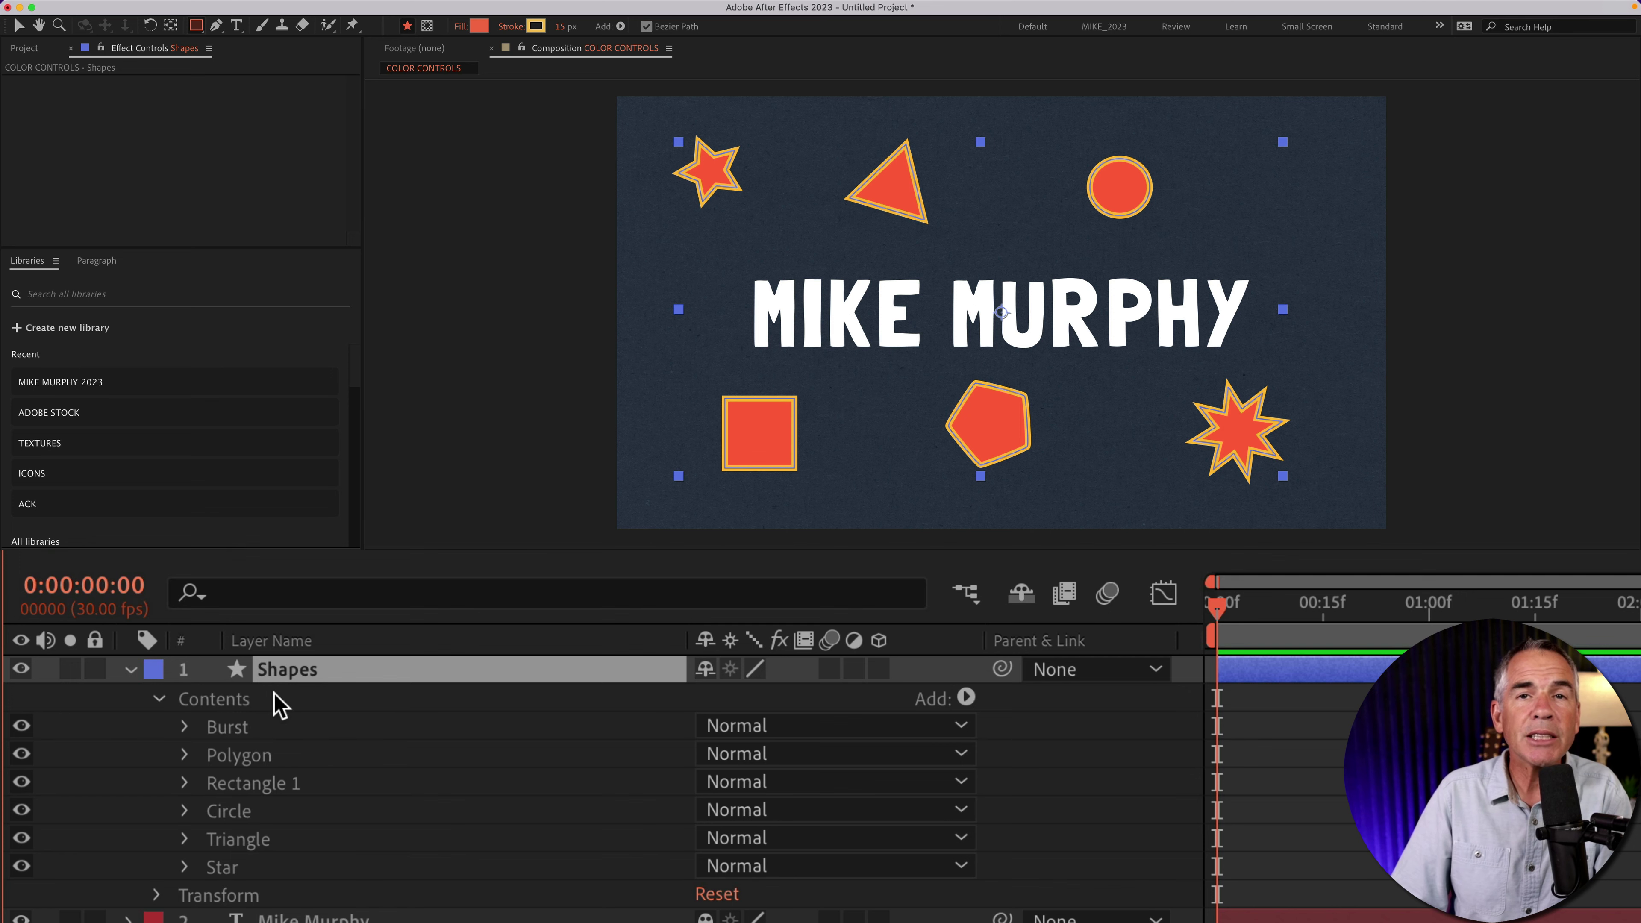
click(277, 860)
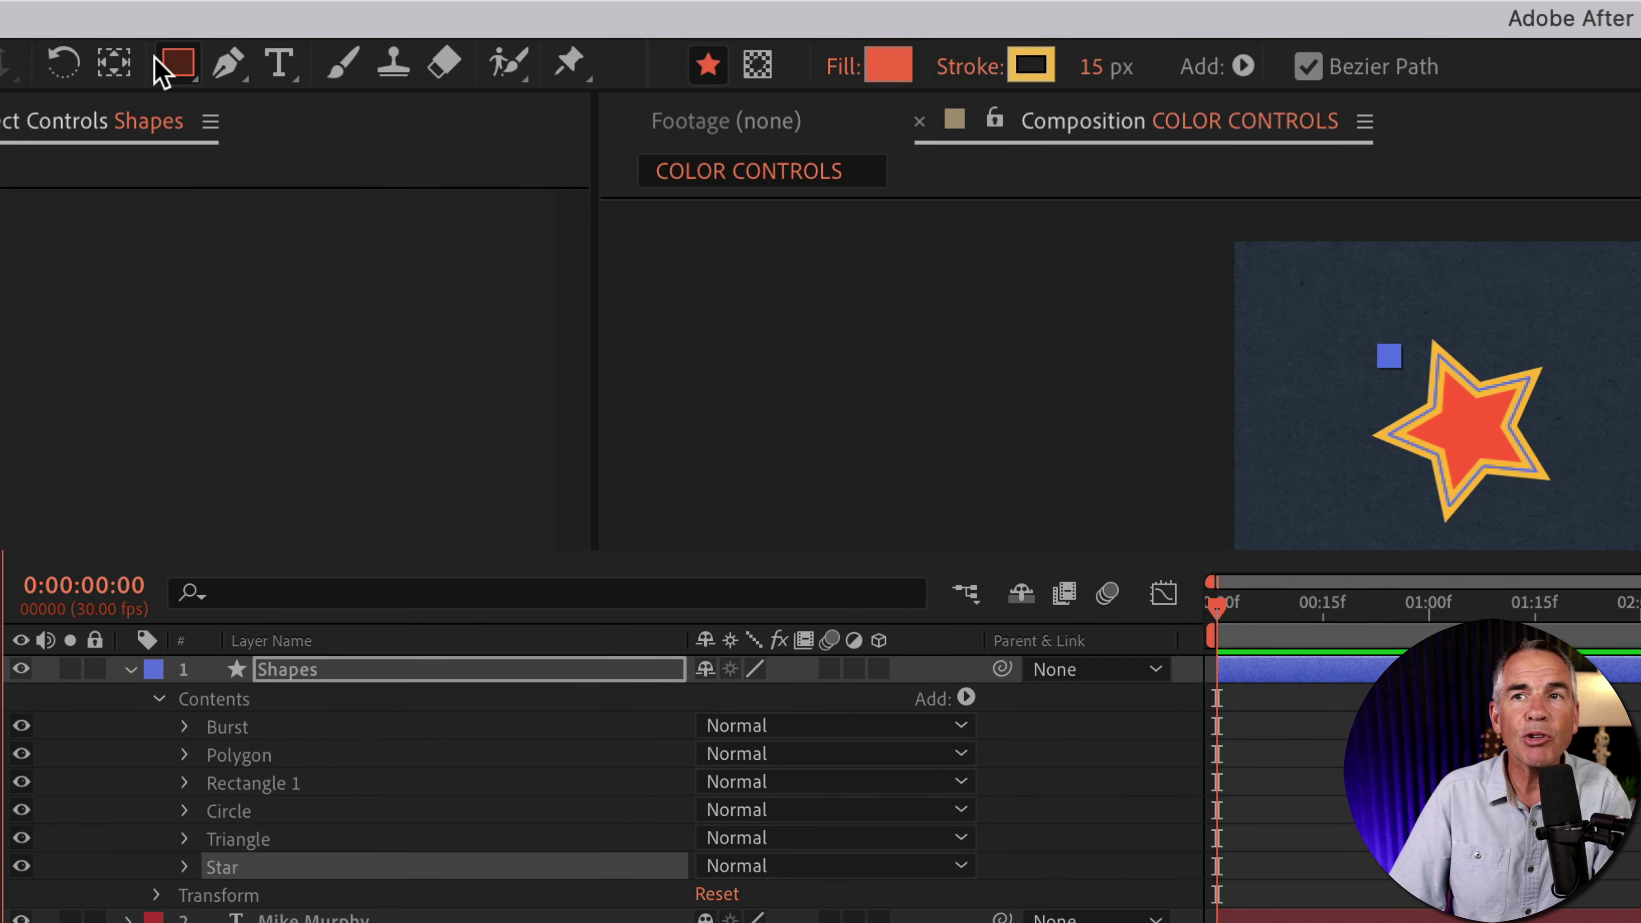
click(177, 63)
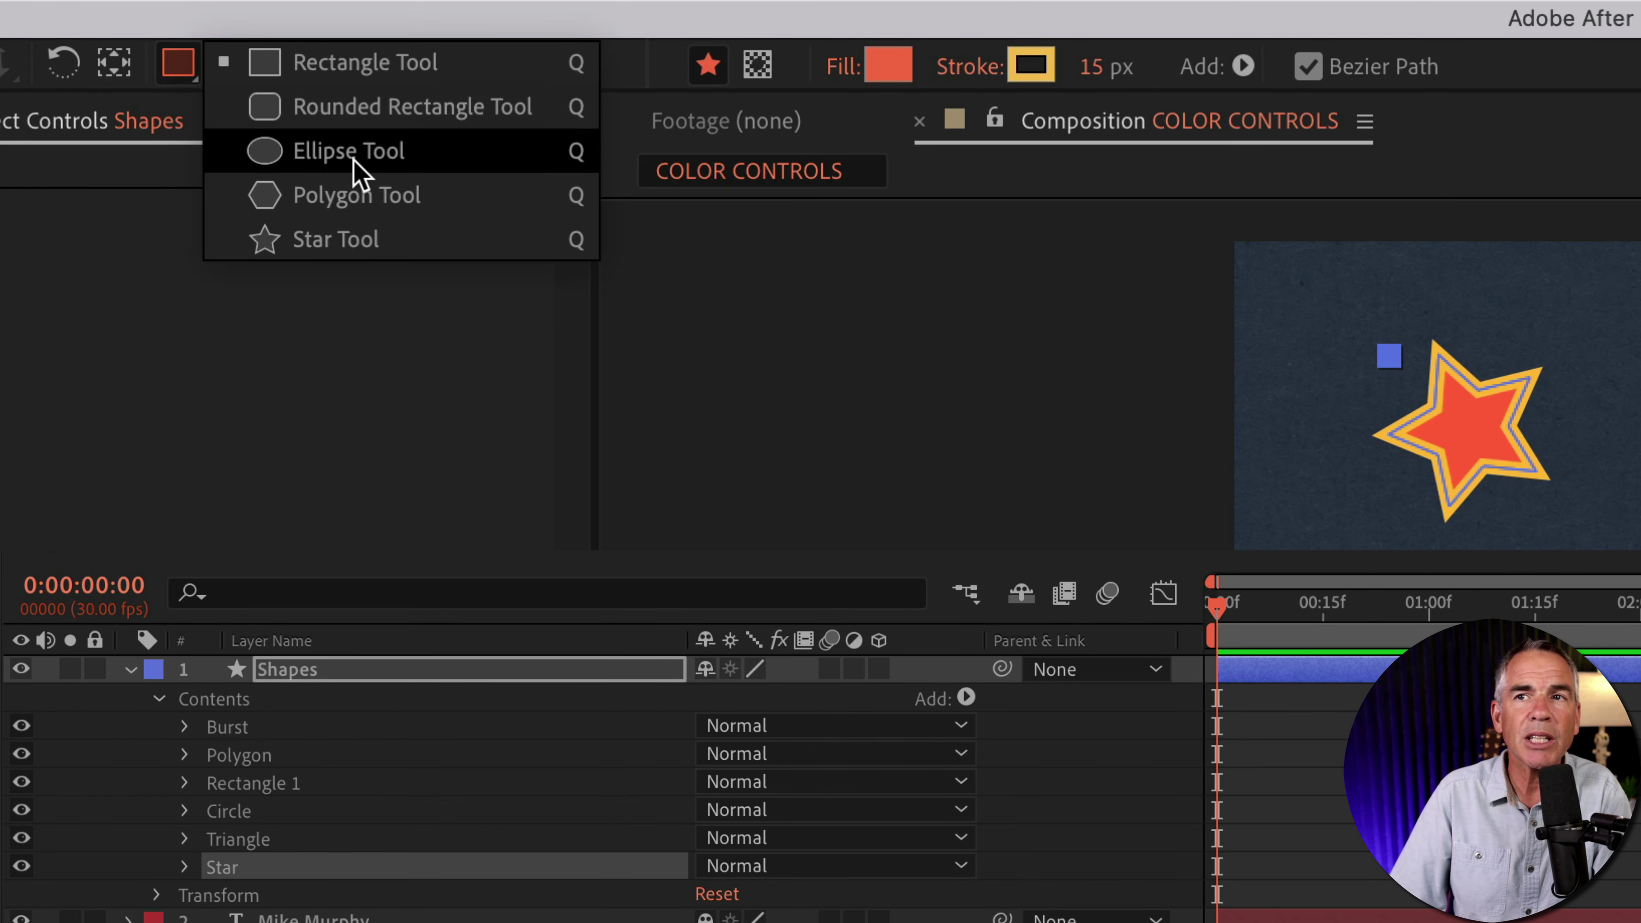
click(258, 386)
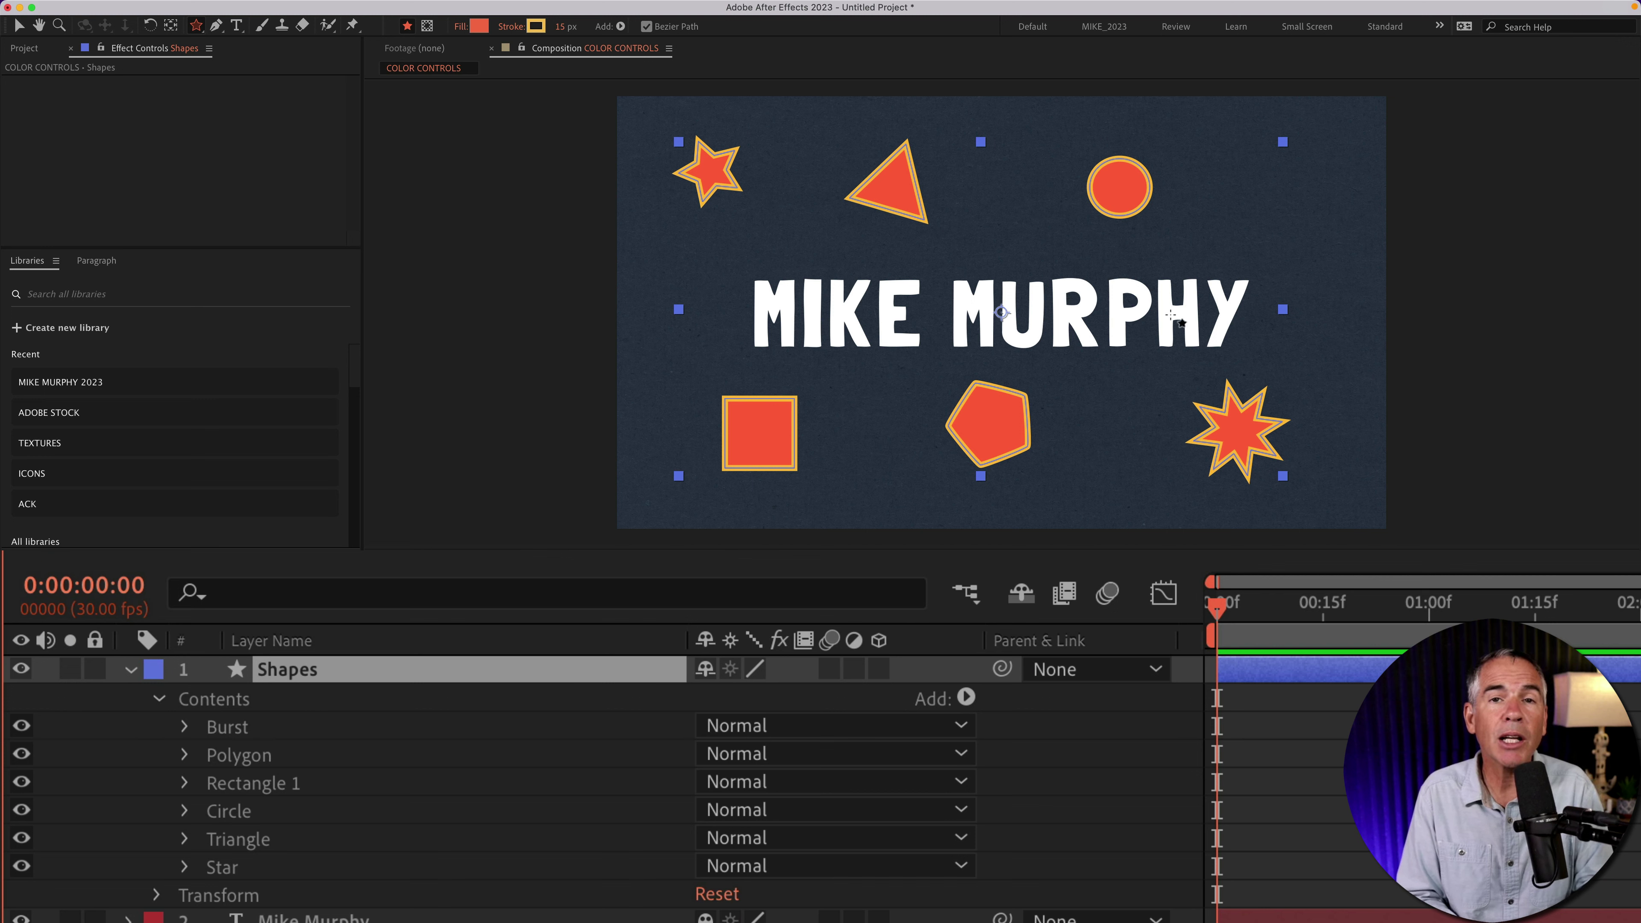
drag(1258, 202, 1299, 238)
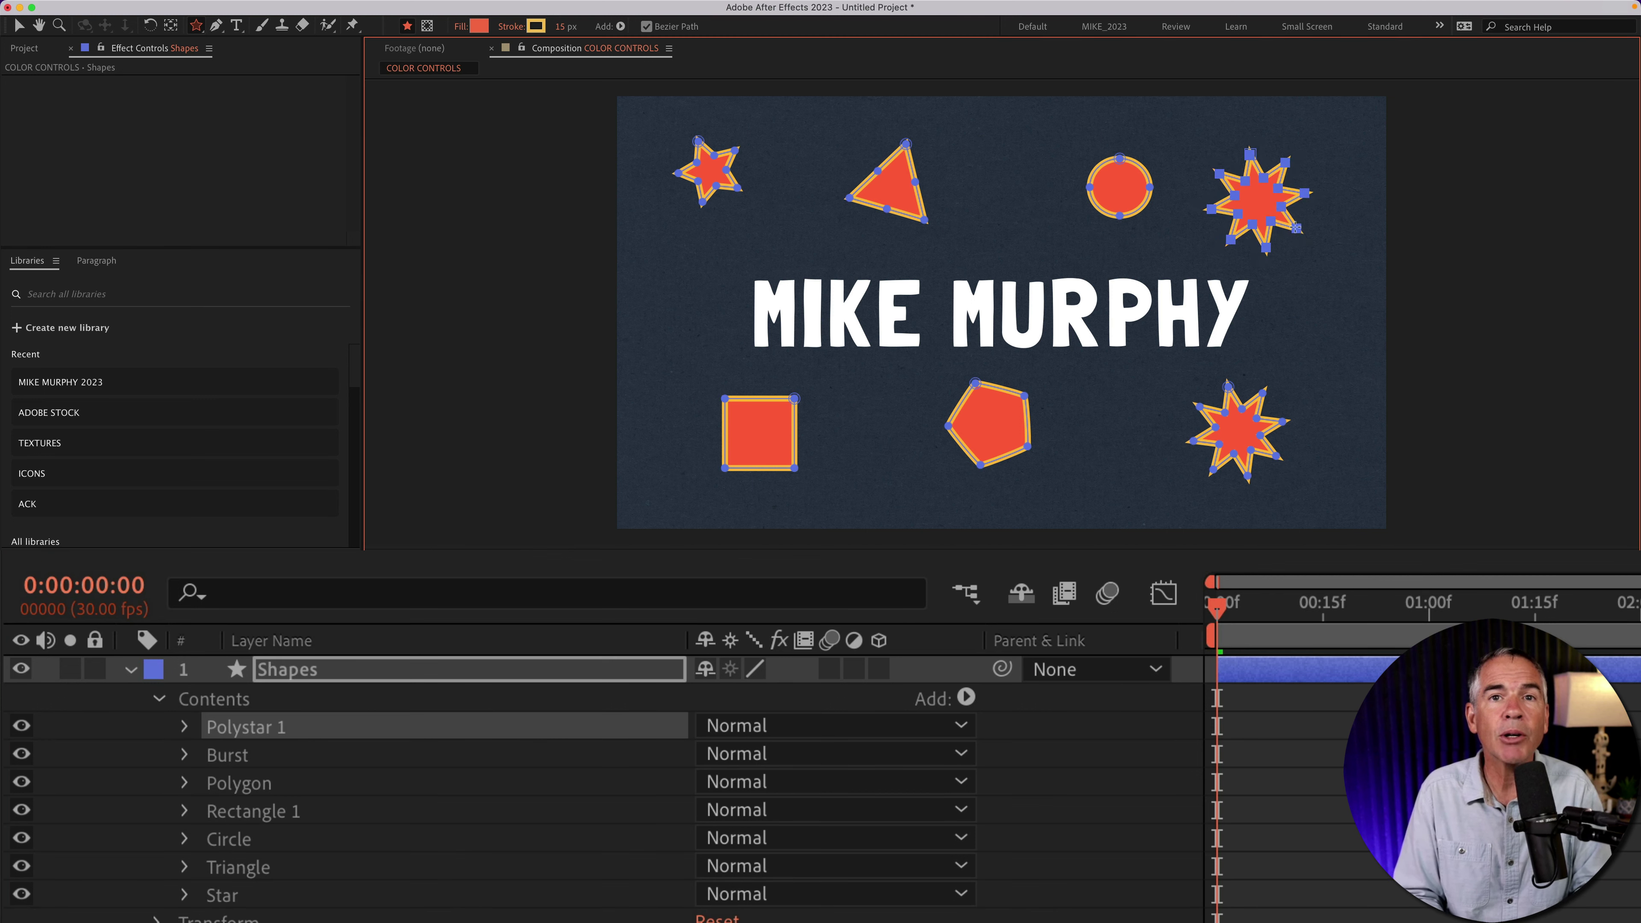
key(super+z)
Collapse Shapes, then add a new adjustment layer and name it 'Color Controls'
click(129, 670)
click(278, 852)
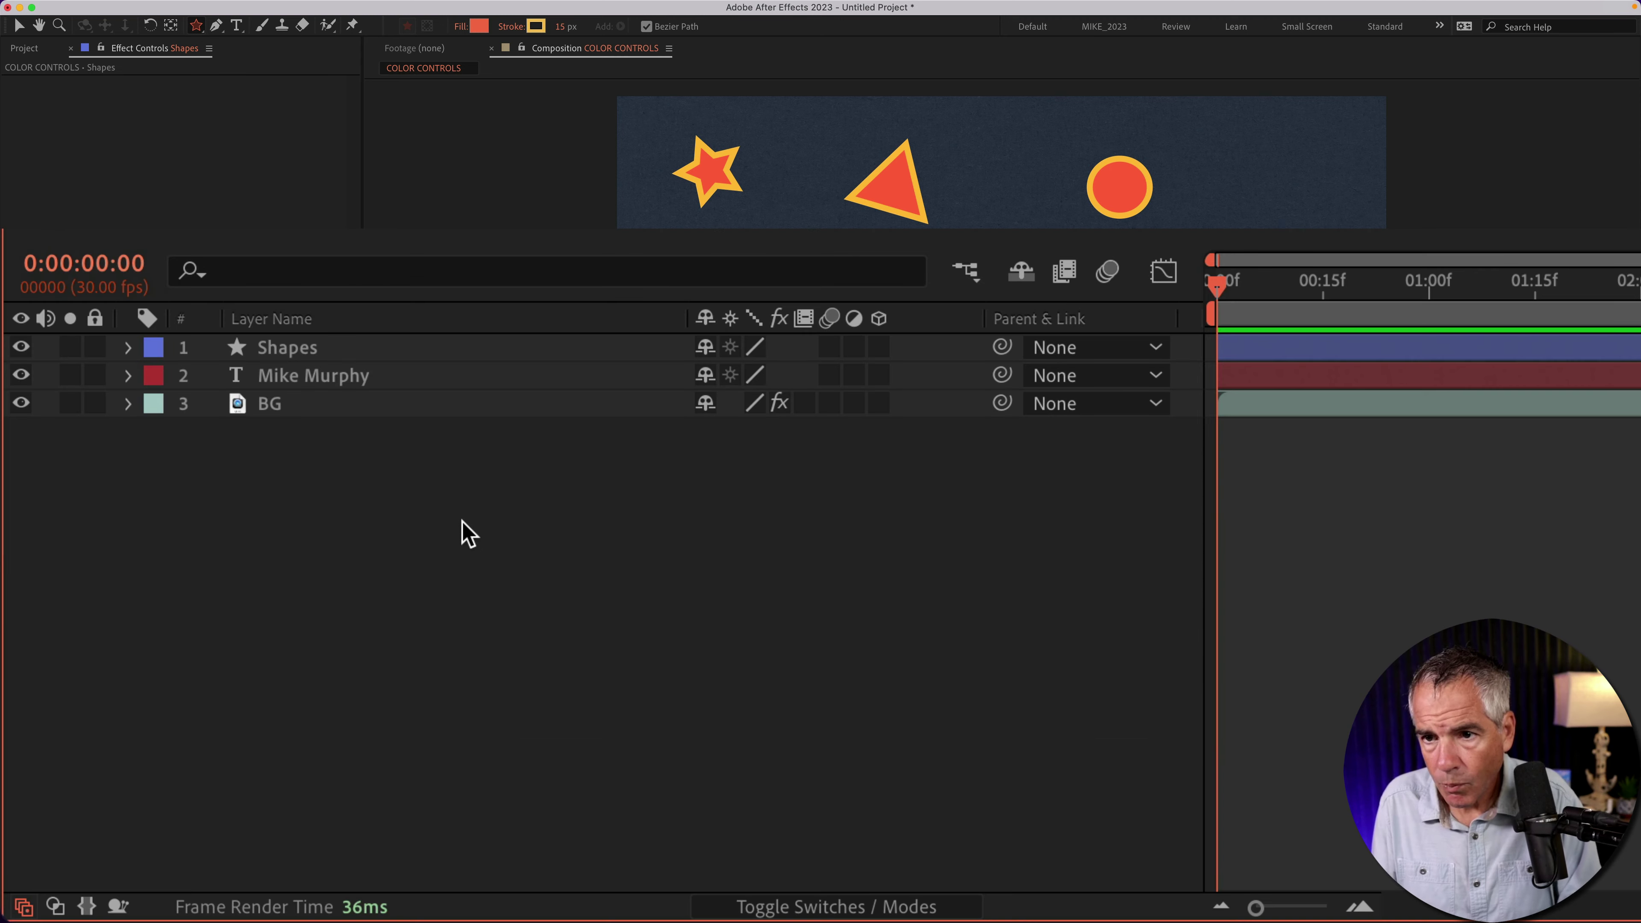
right_click(462, 512)
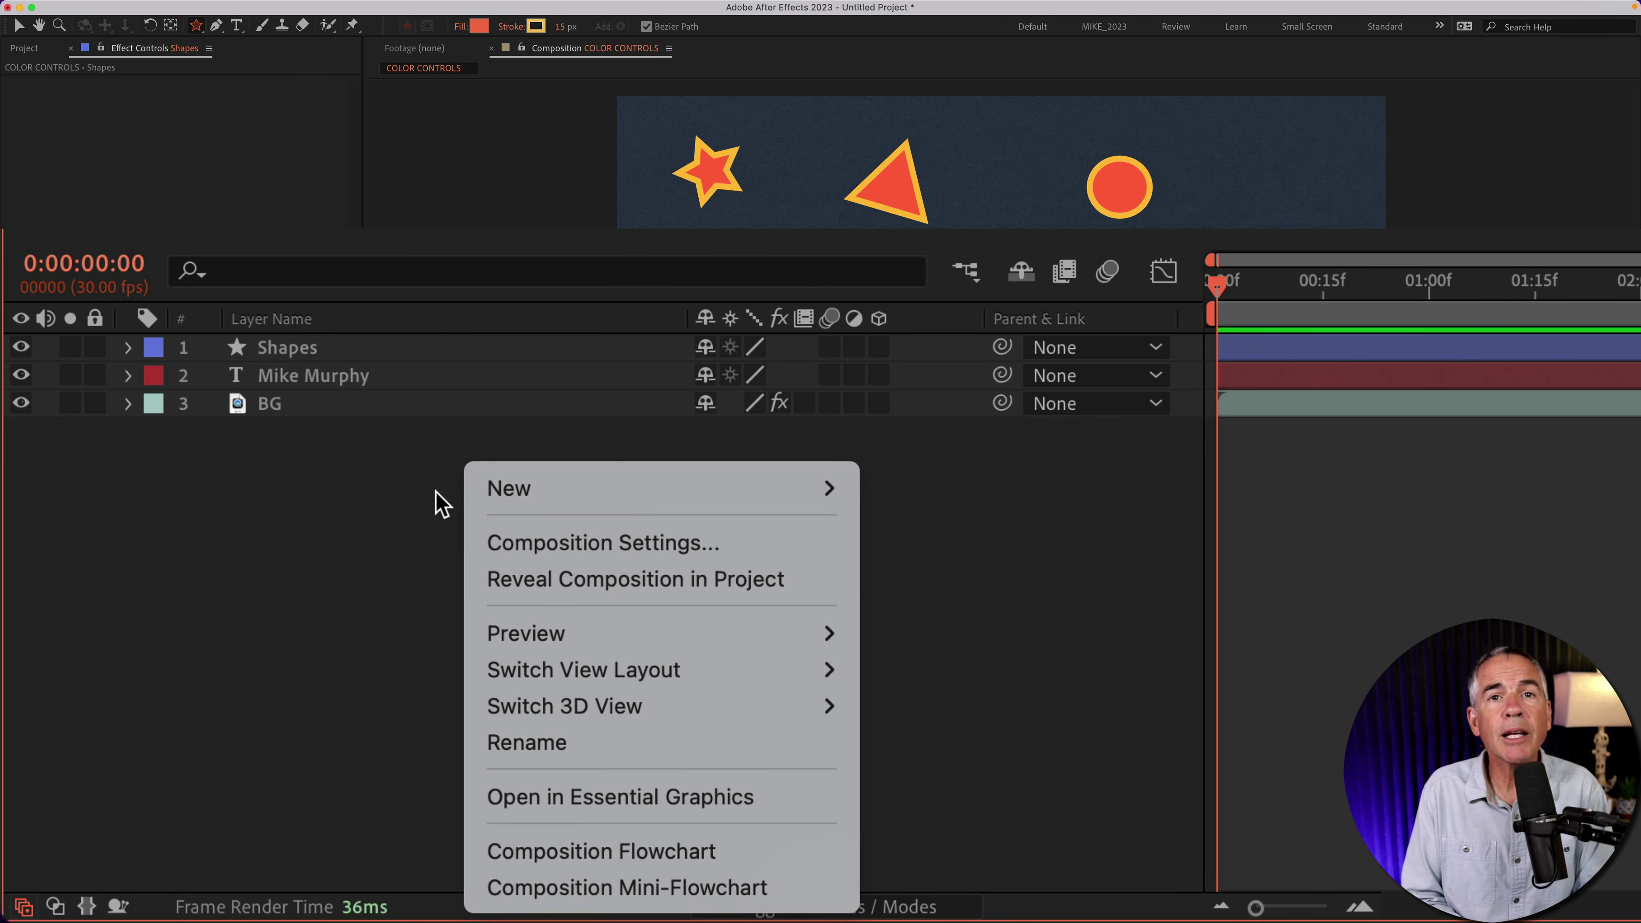
mouse_move(586, 491)
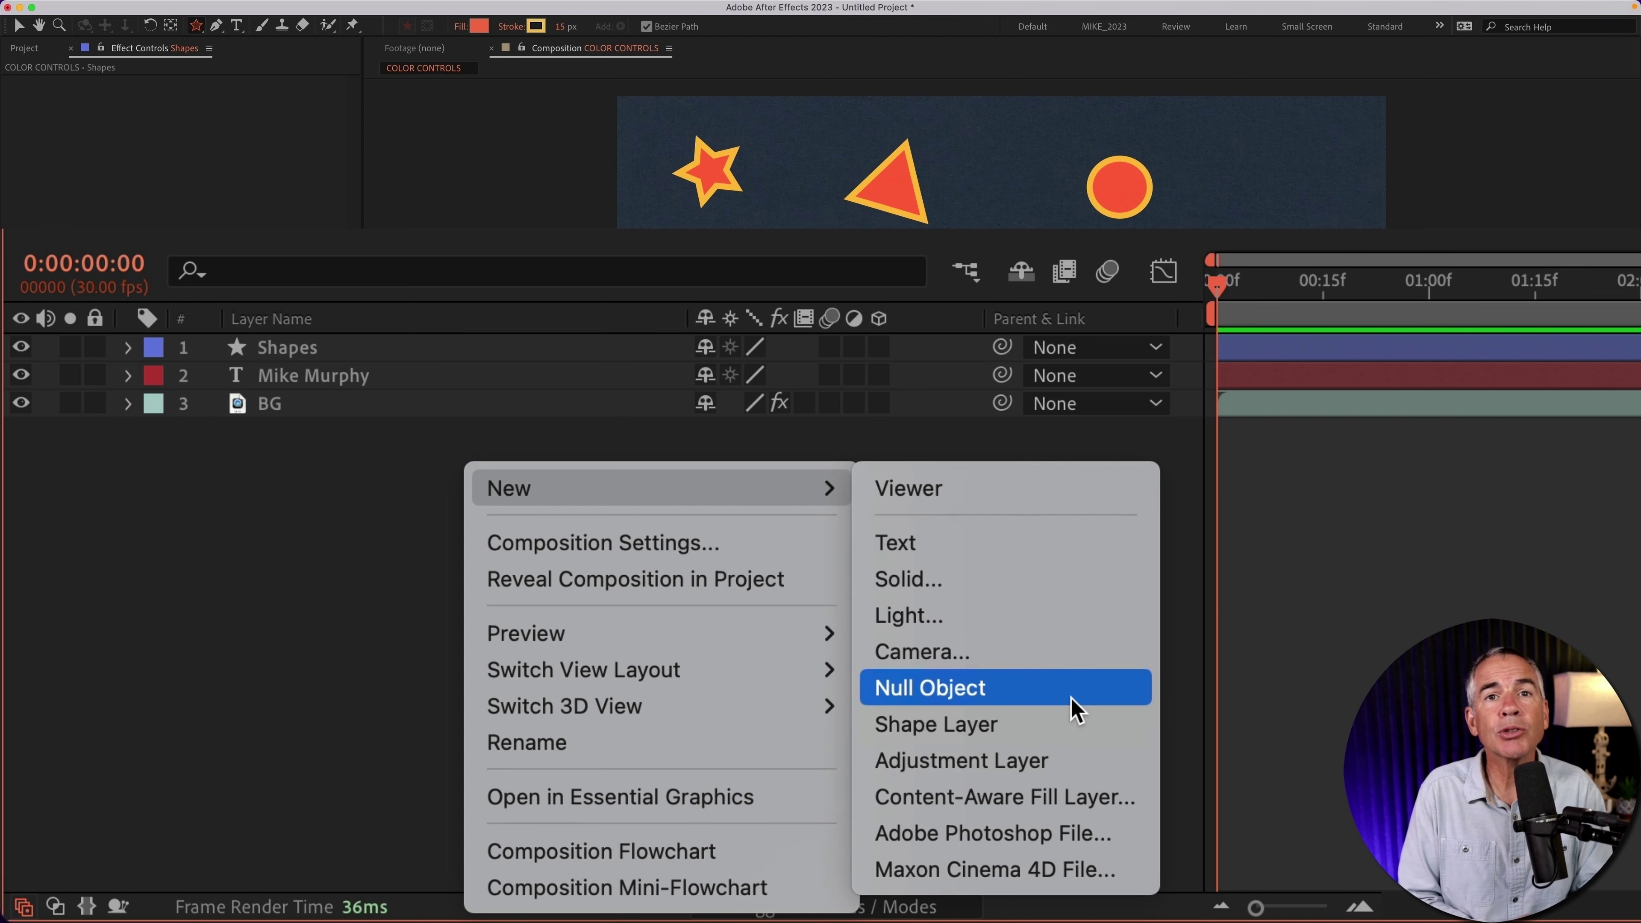
click(1086, 769)
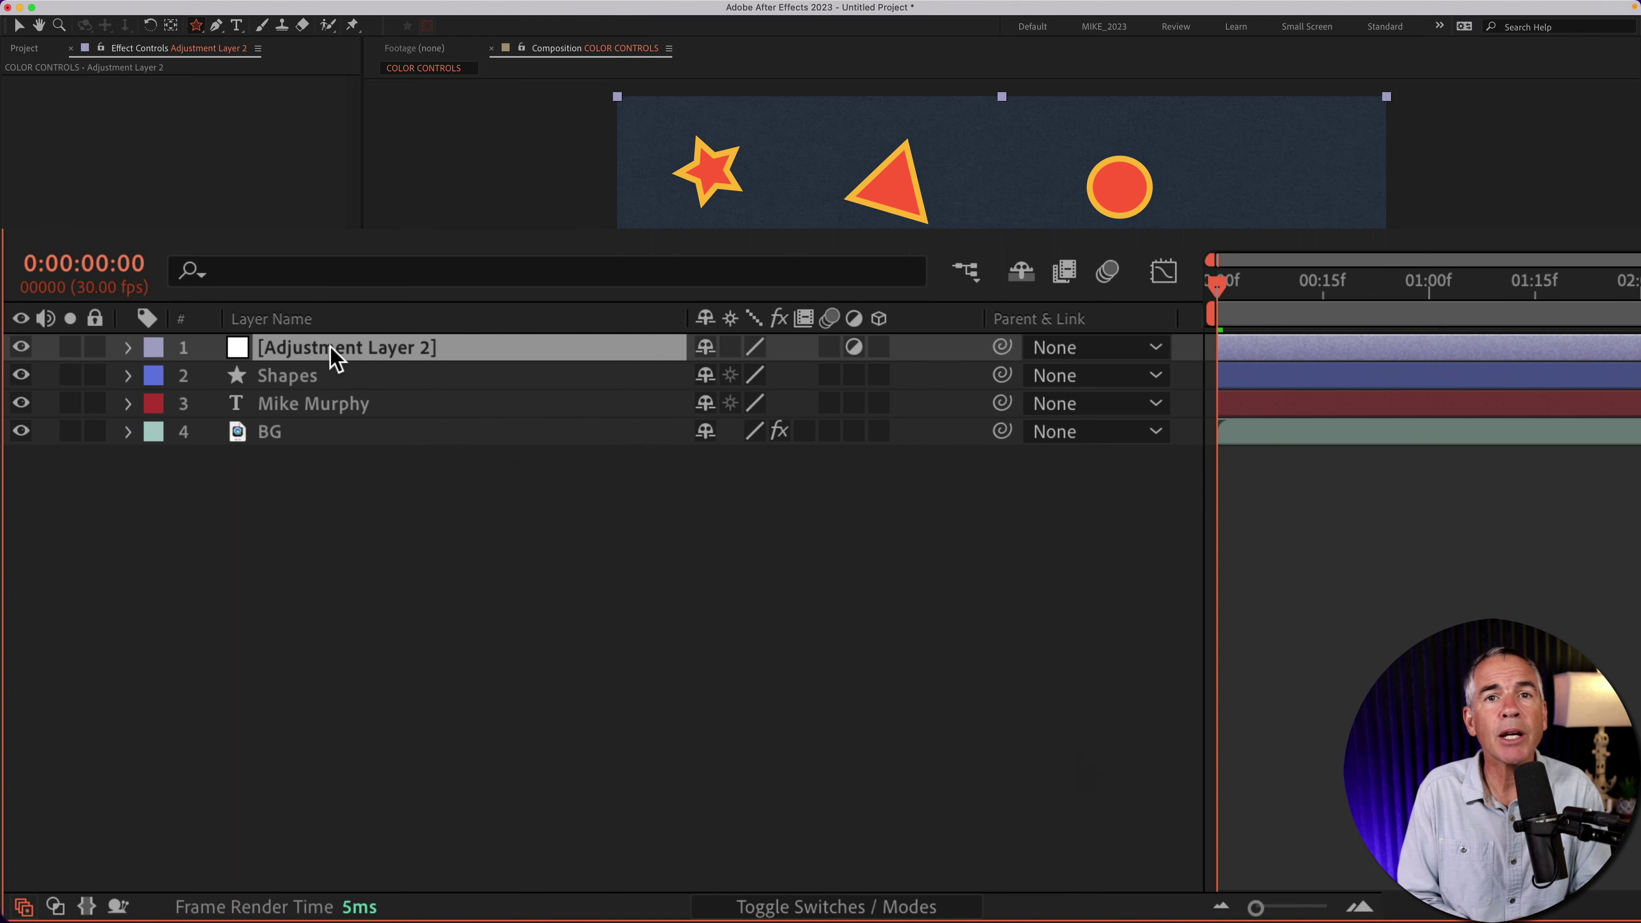
key(Return)
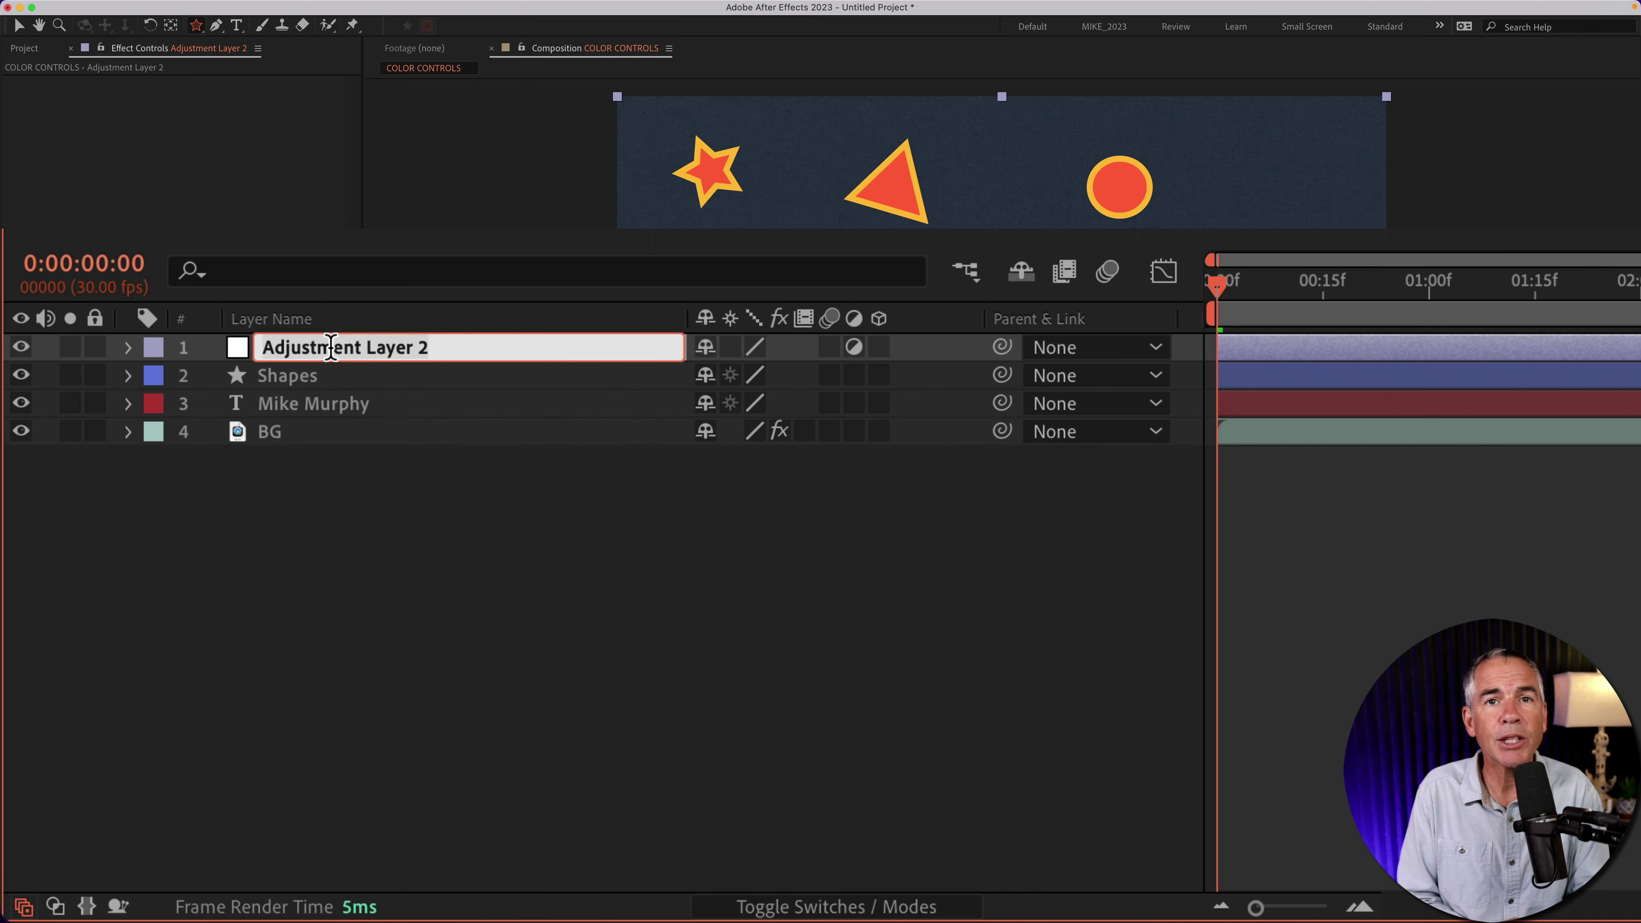
text(Color Controls)
key(Return)
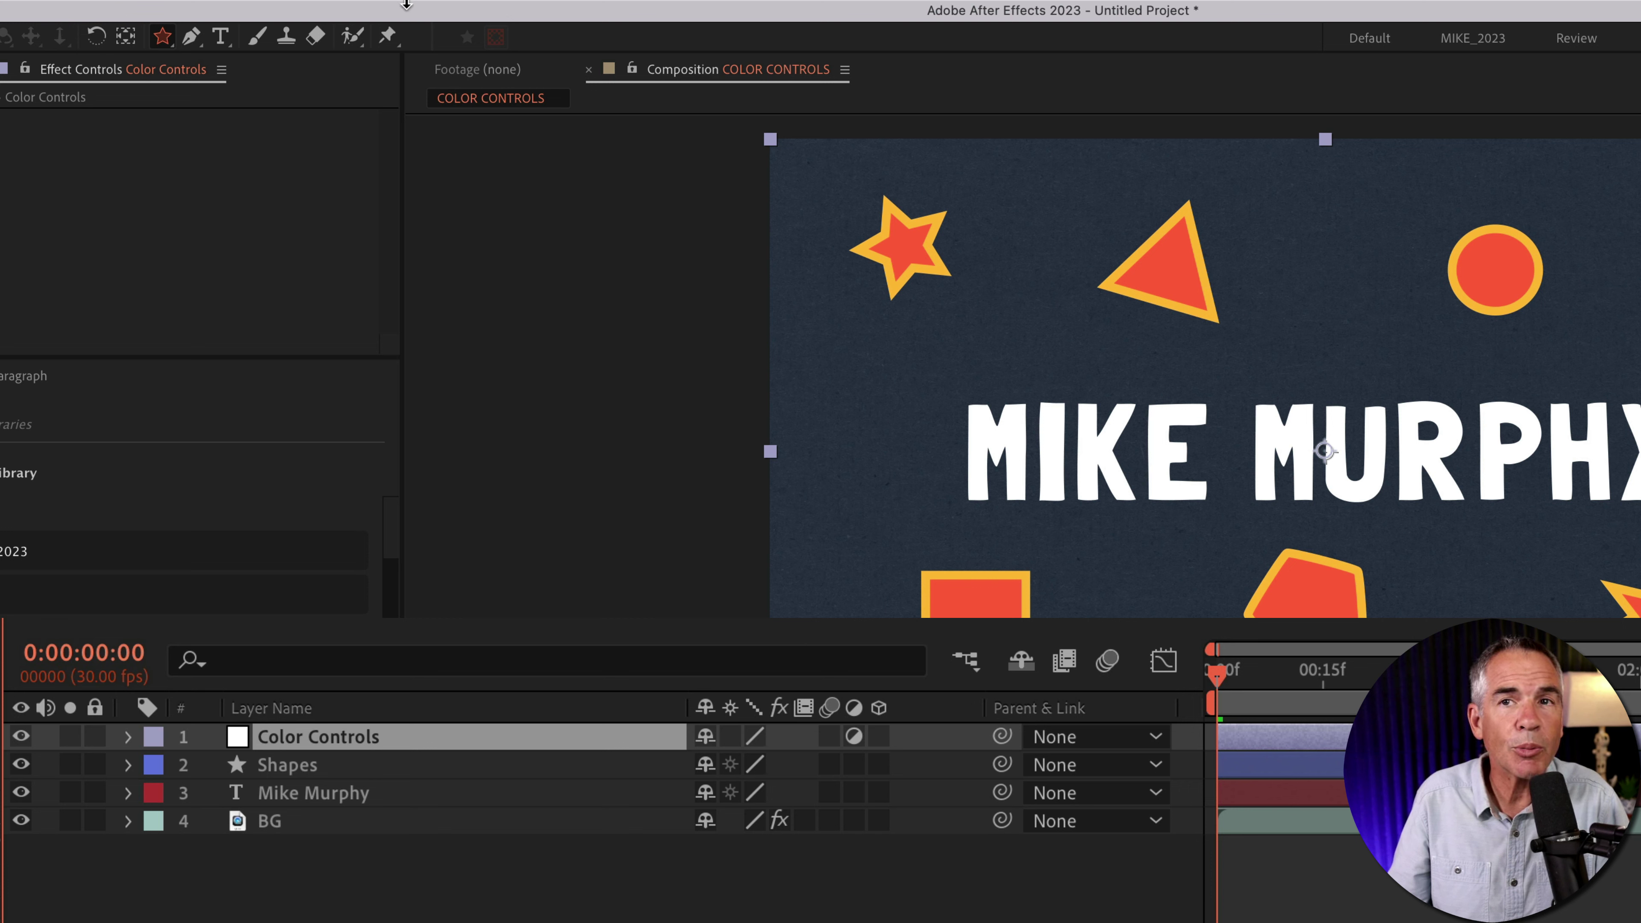
Apply an Expression Controls > Color Control effect to Color Controls and rename it 'Shape-Fill'
click(356, 12)
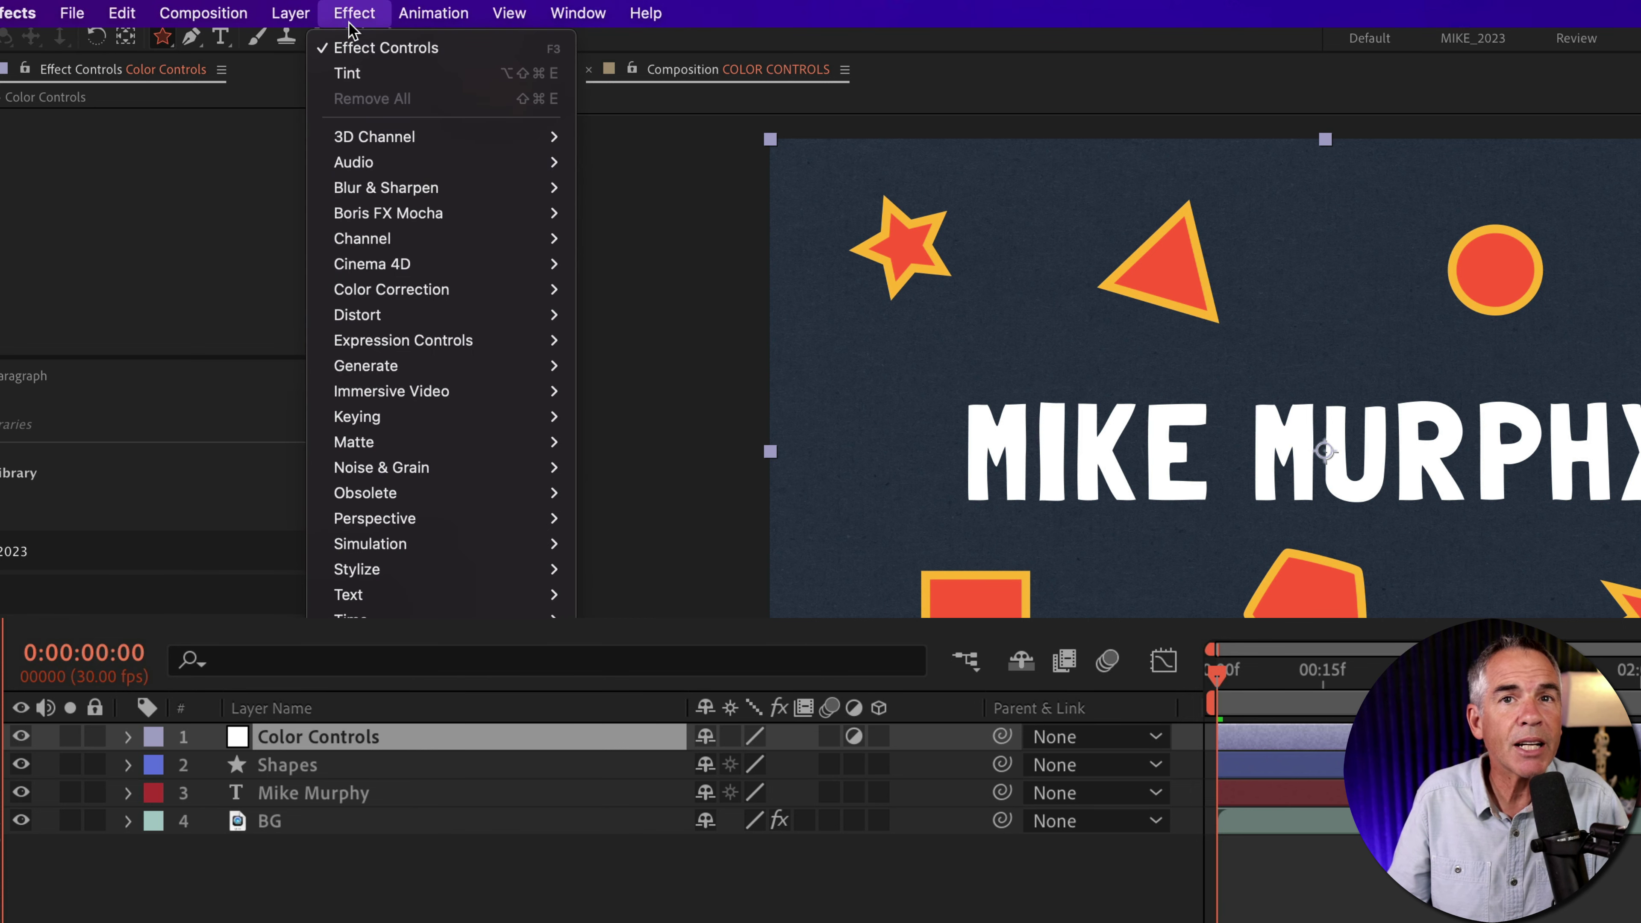
mouse_move(414, 339)
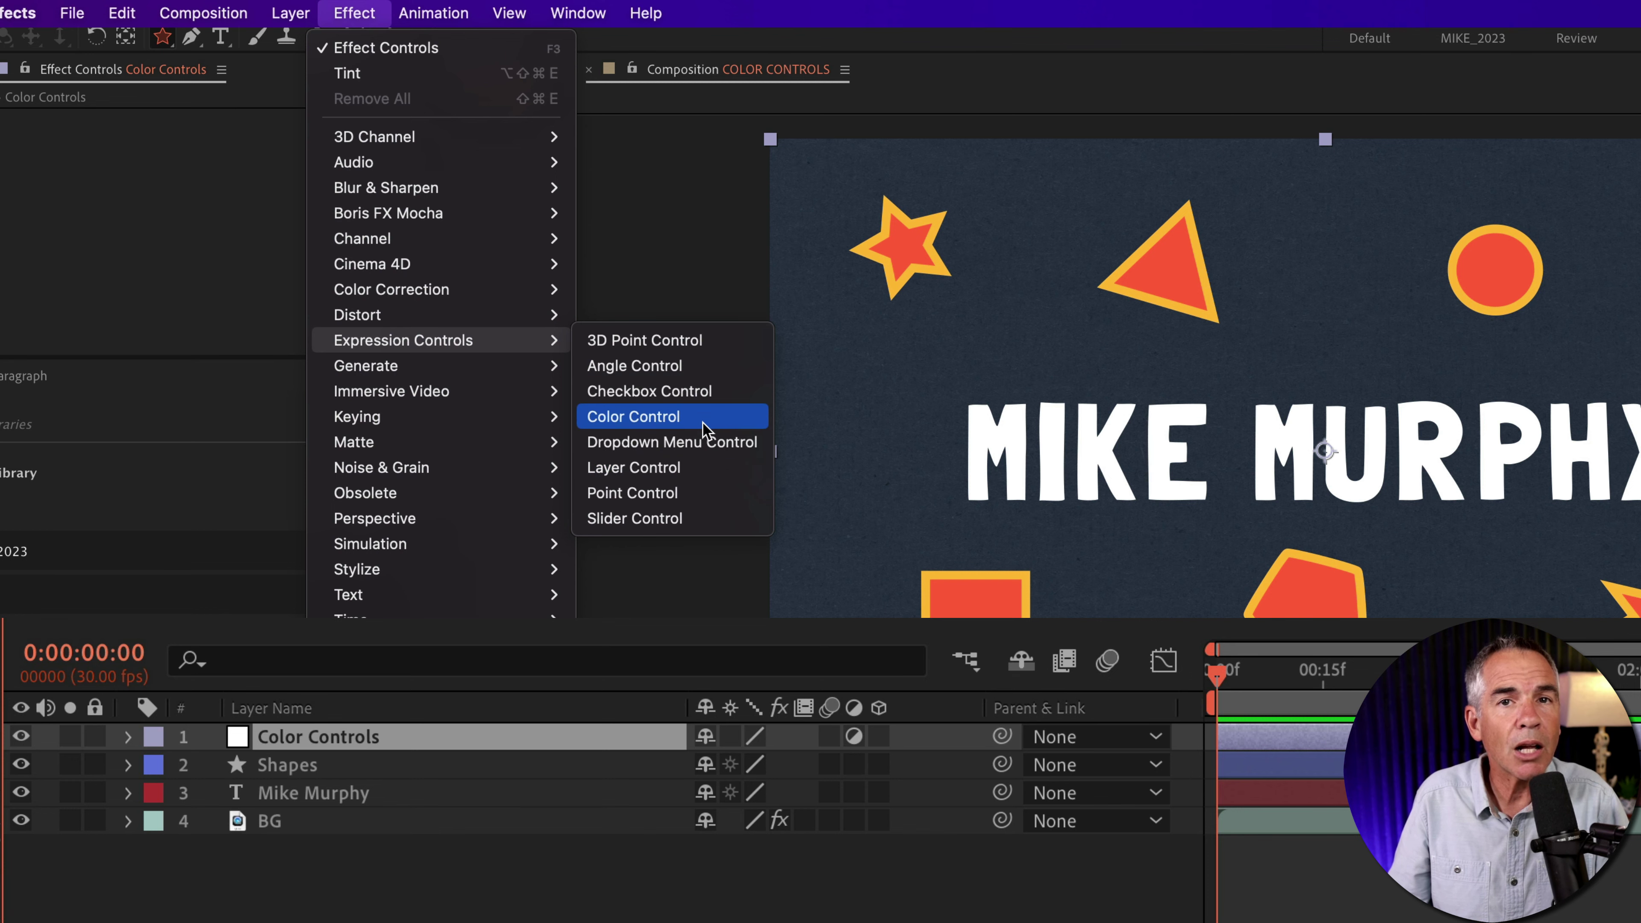
click(676, 419)
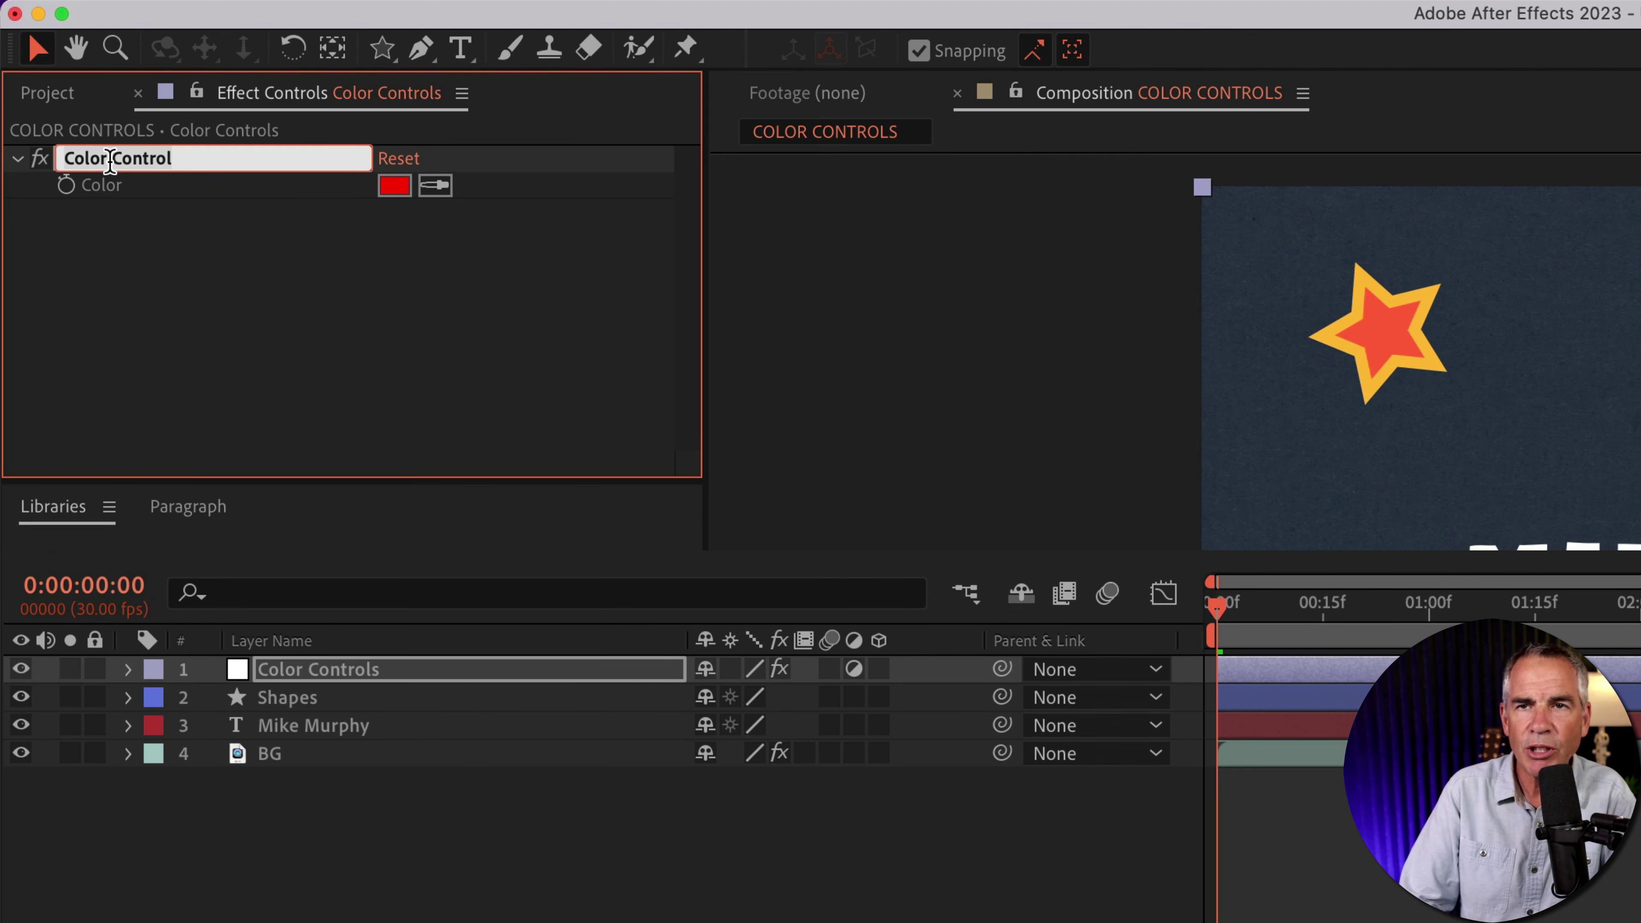
text(Sh)
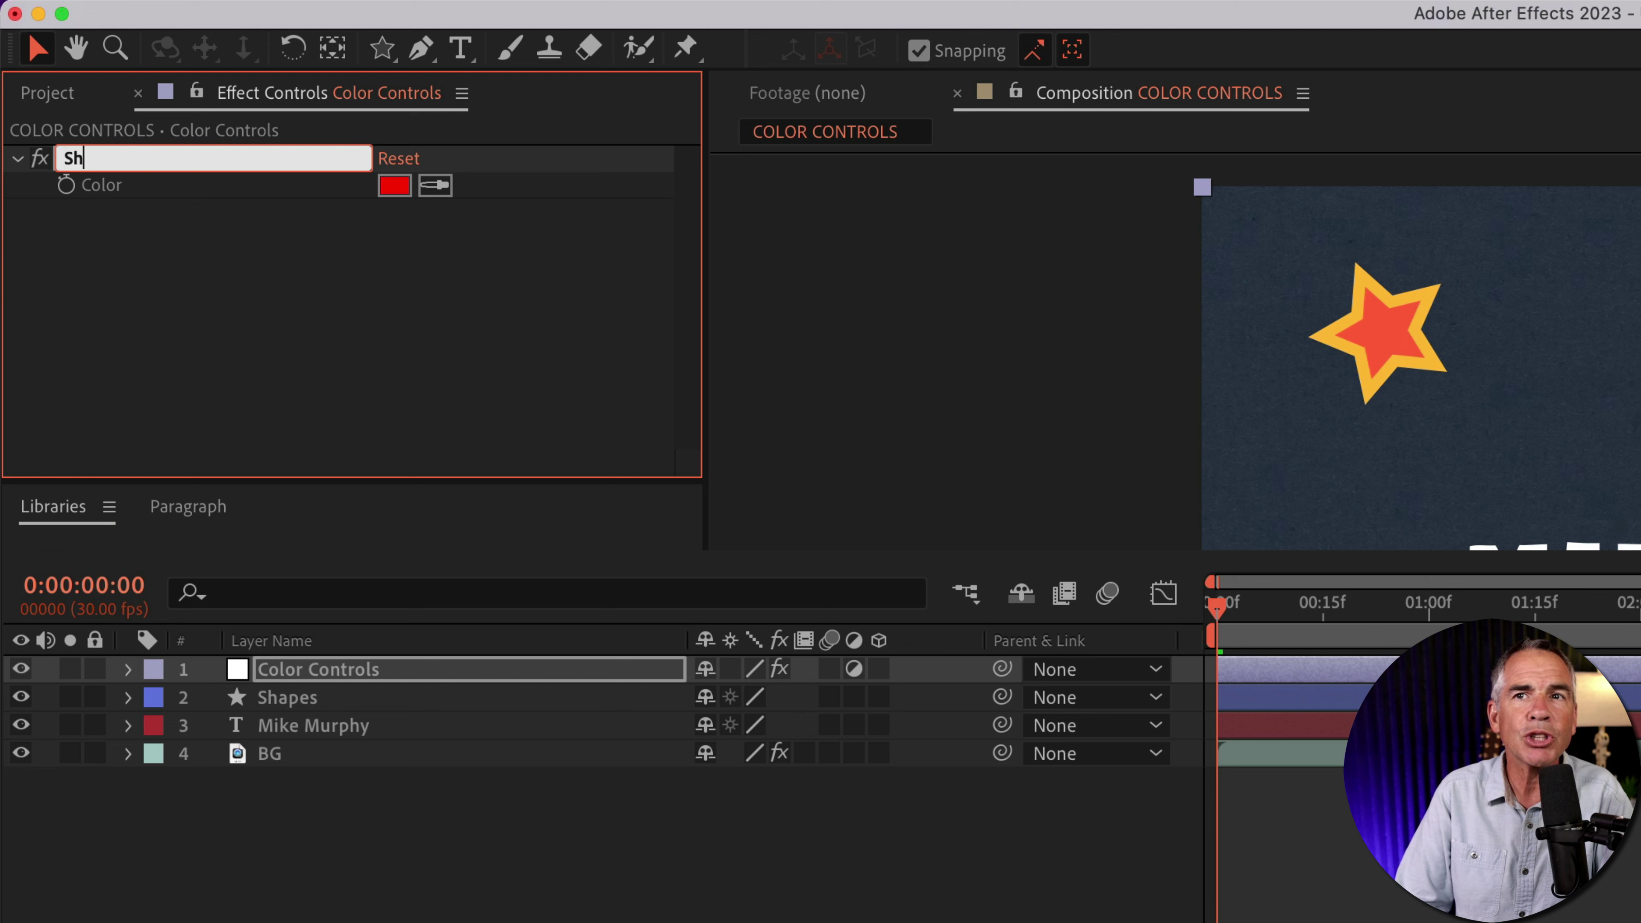
text(ape-F)
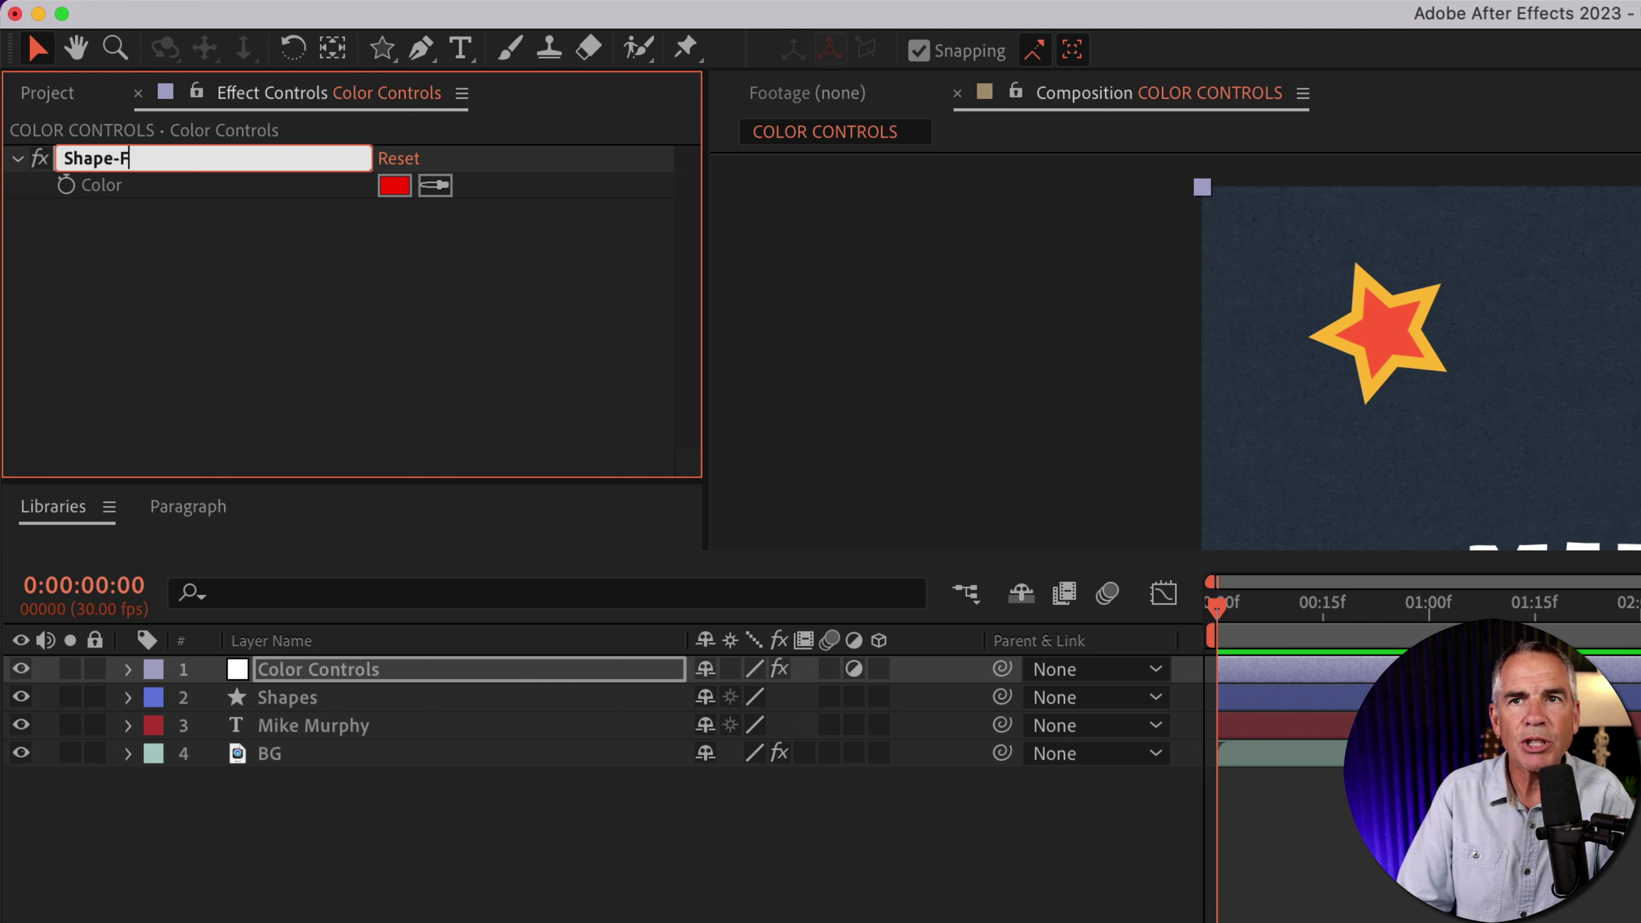
text(ill)
key(Return)
click(180, 249)
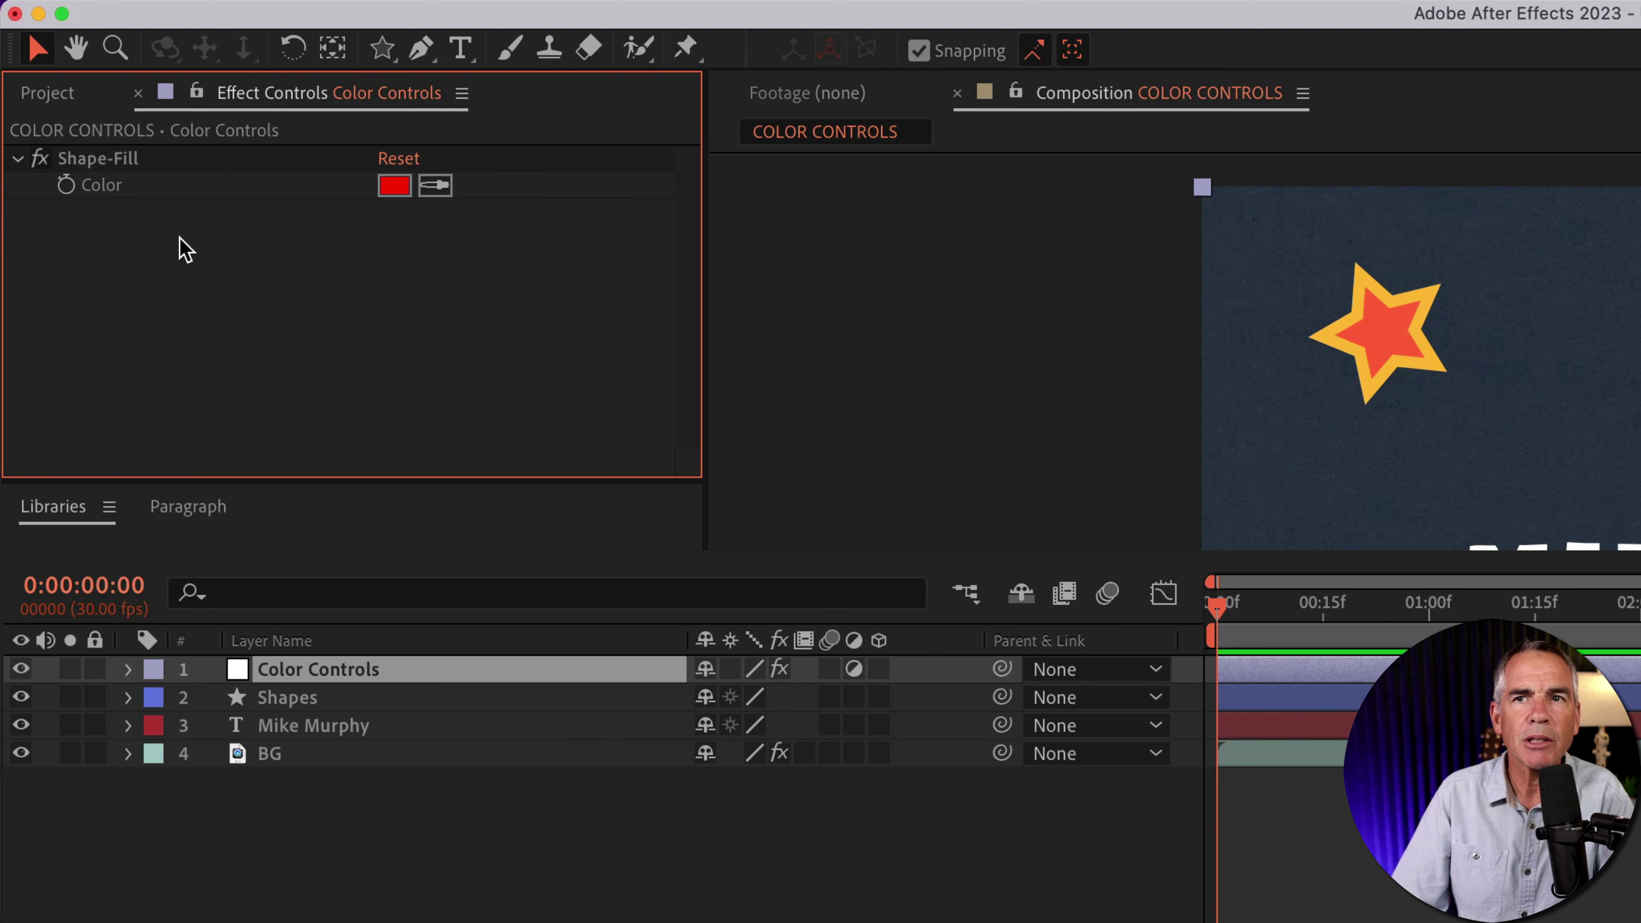
Duplicate the Shape-Fill effect and rename the copy 'Shape-Stroke'
click(100, 162)
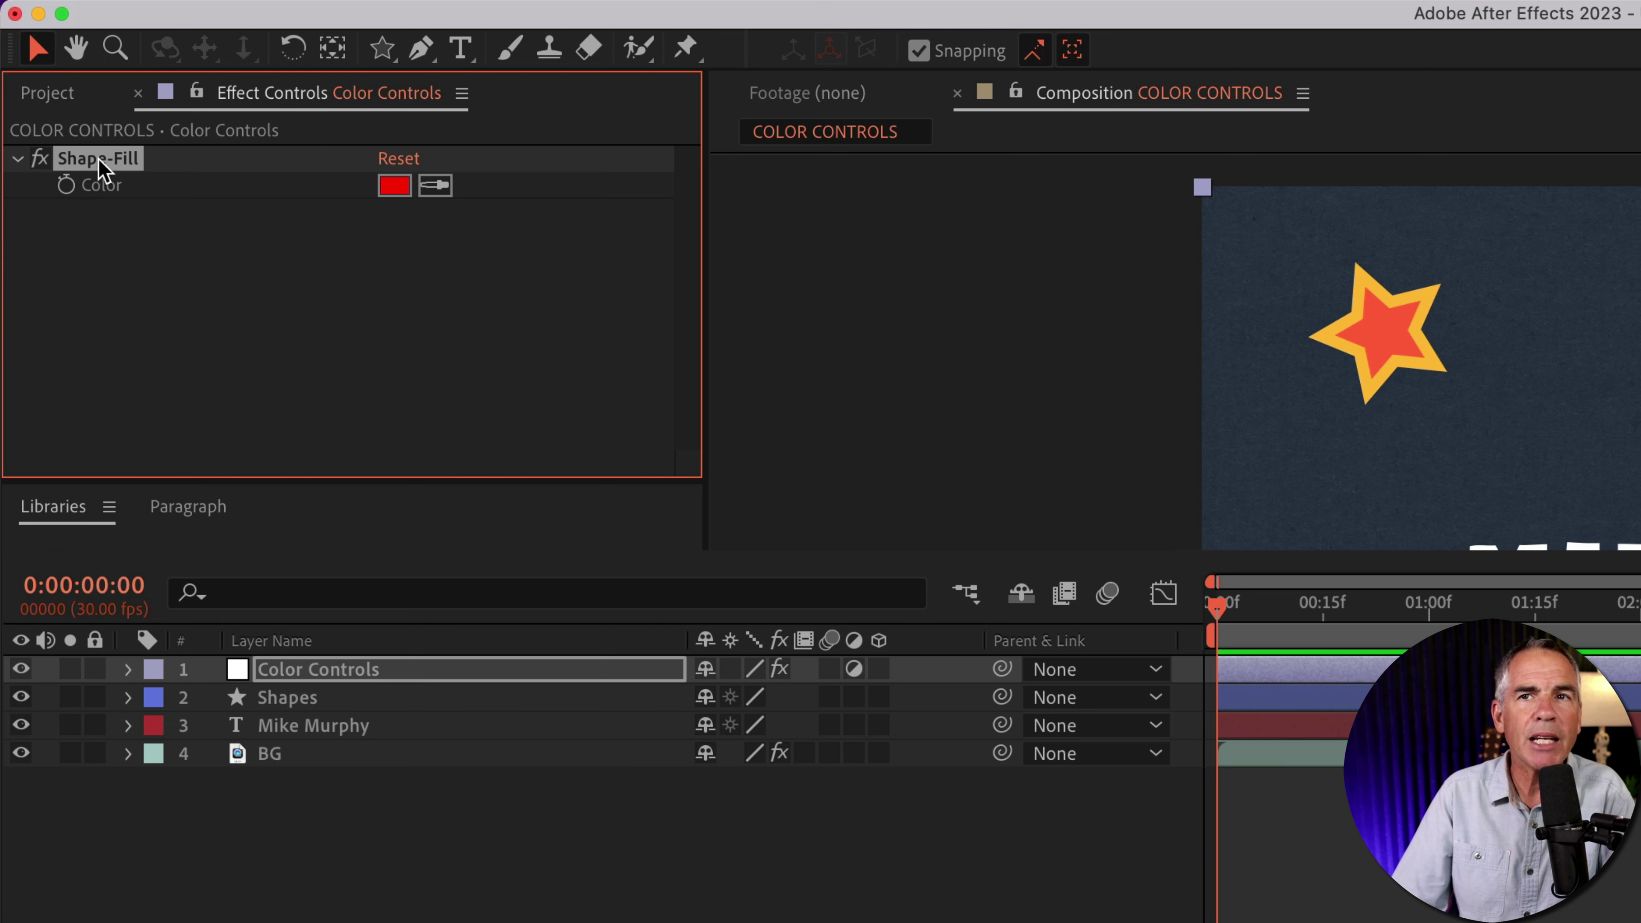
right_click(99, 161)
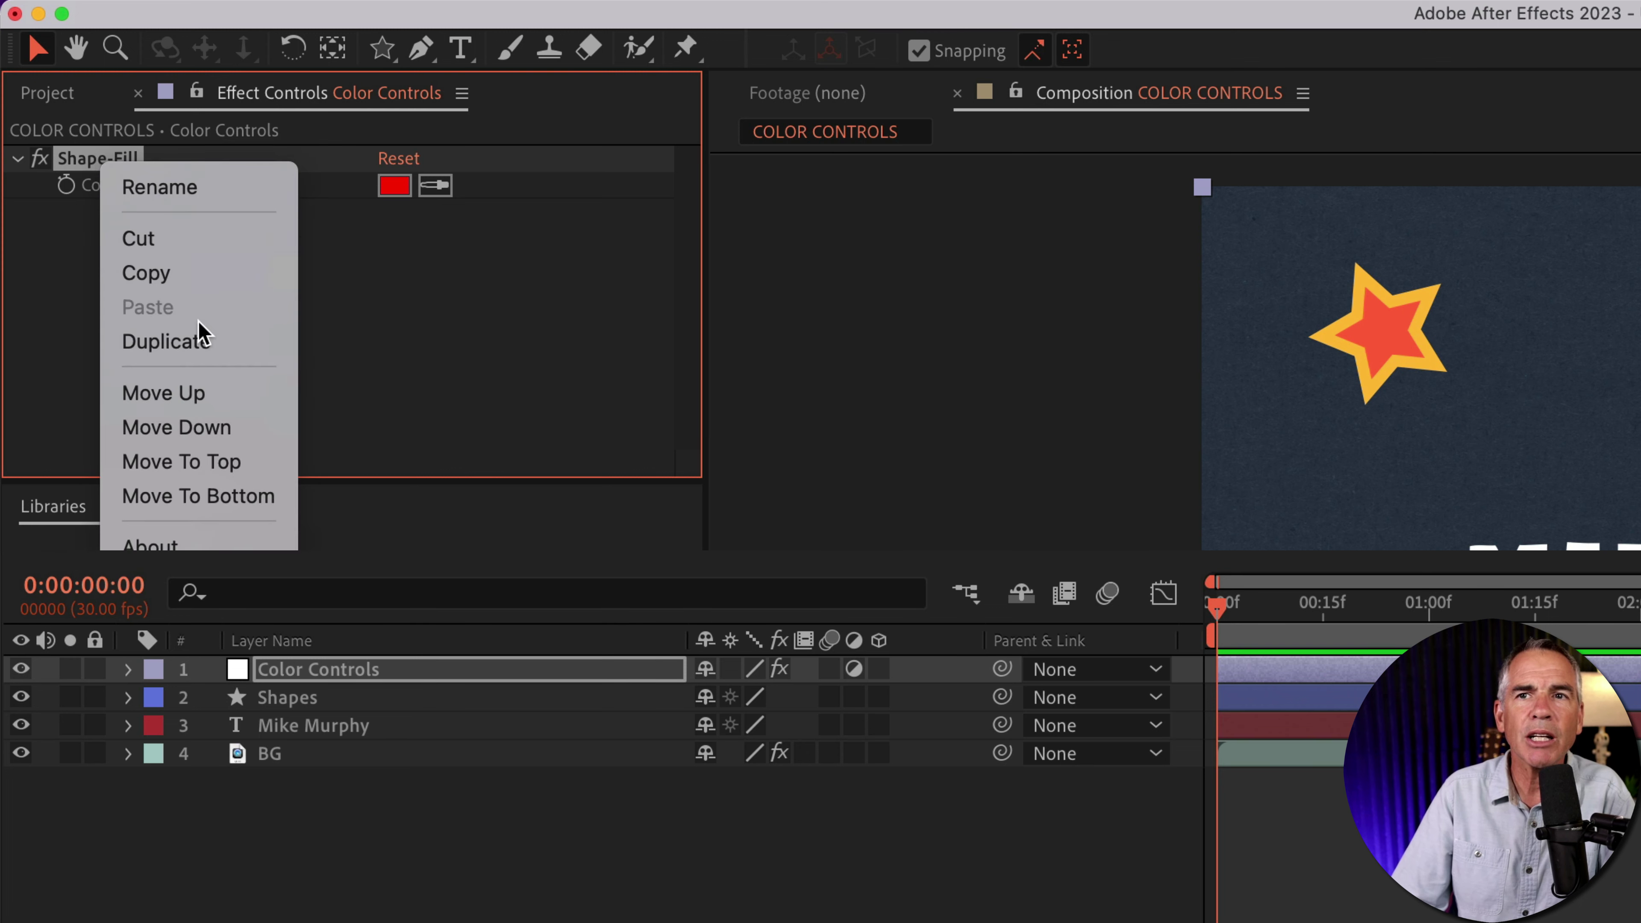
click(64, 275)
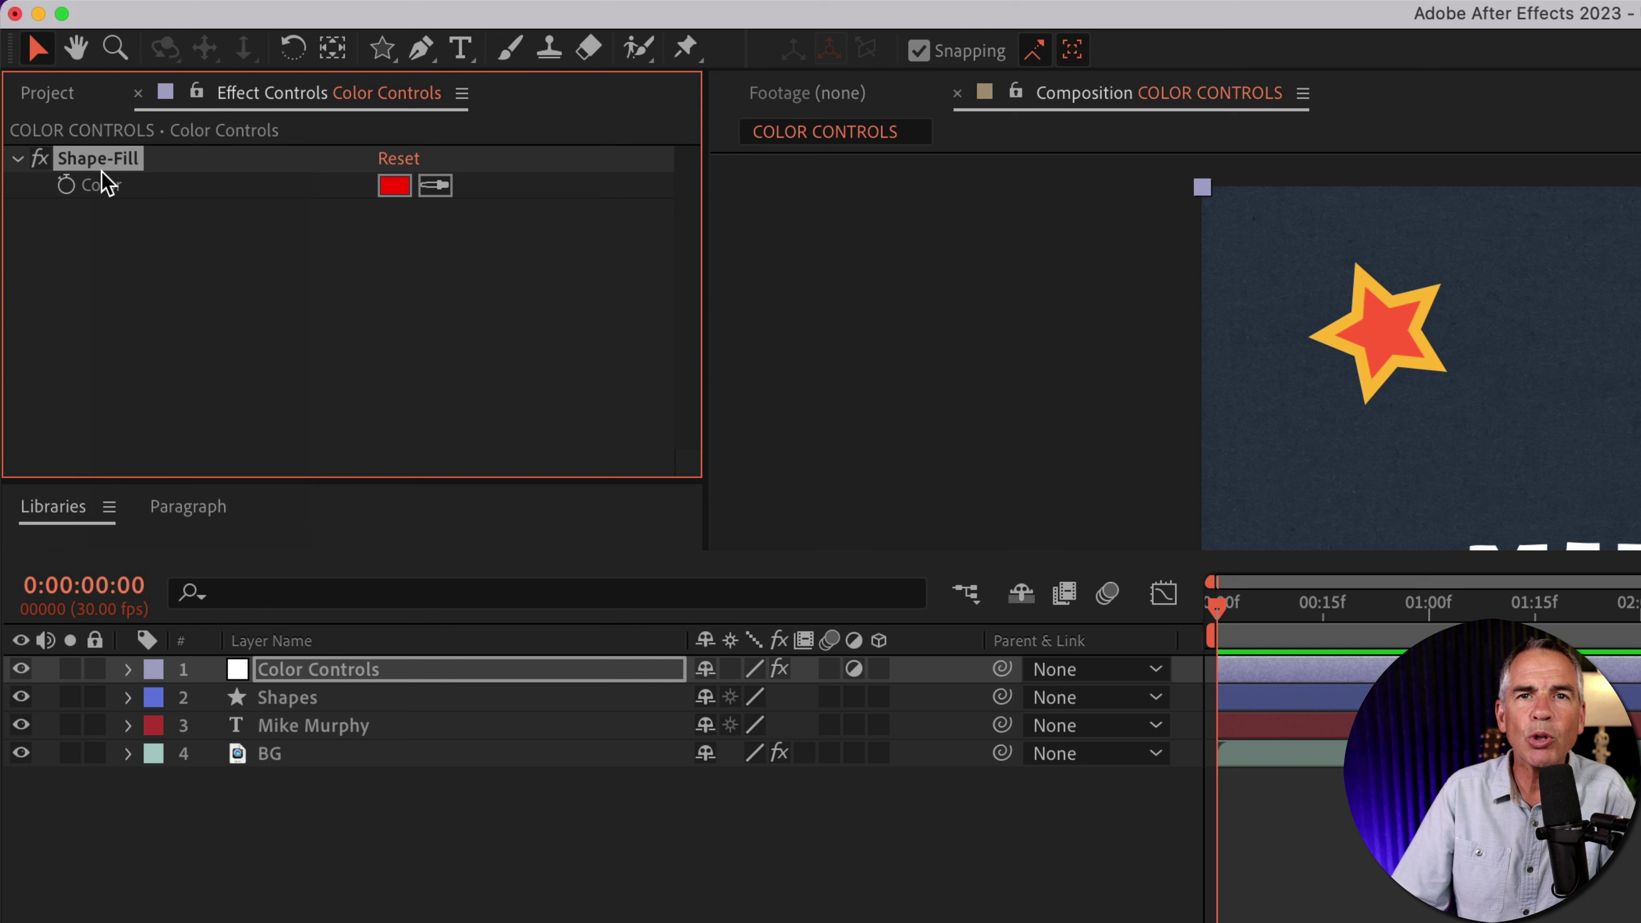
key(super+d)
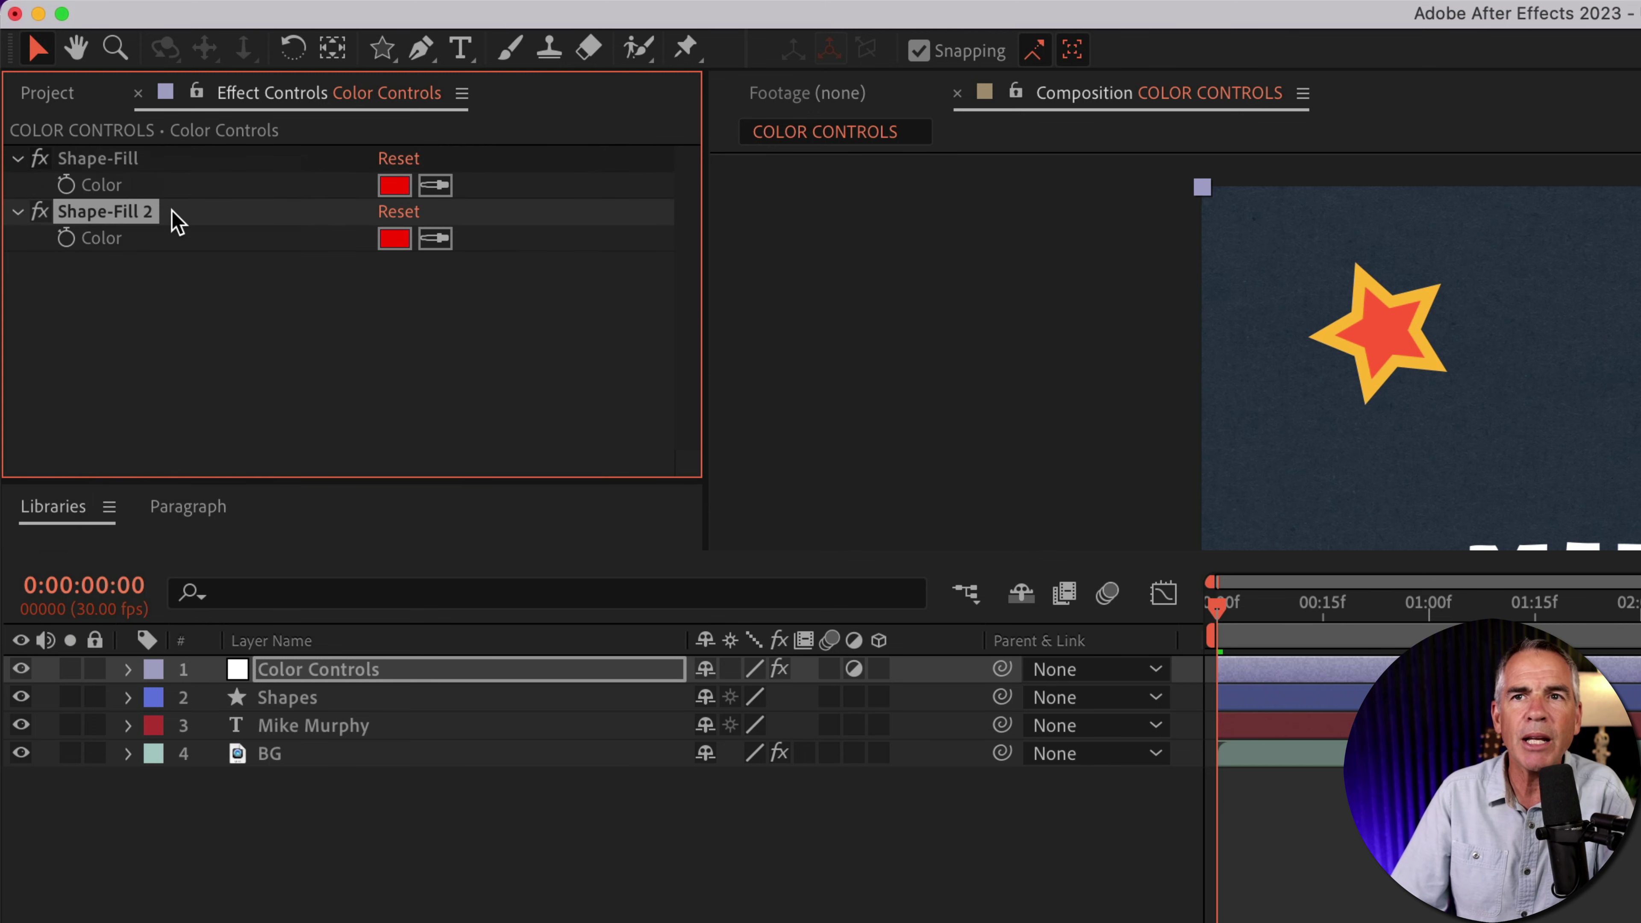
key(Return)
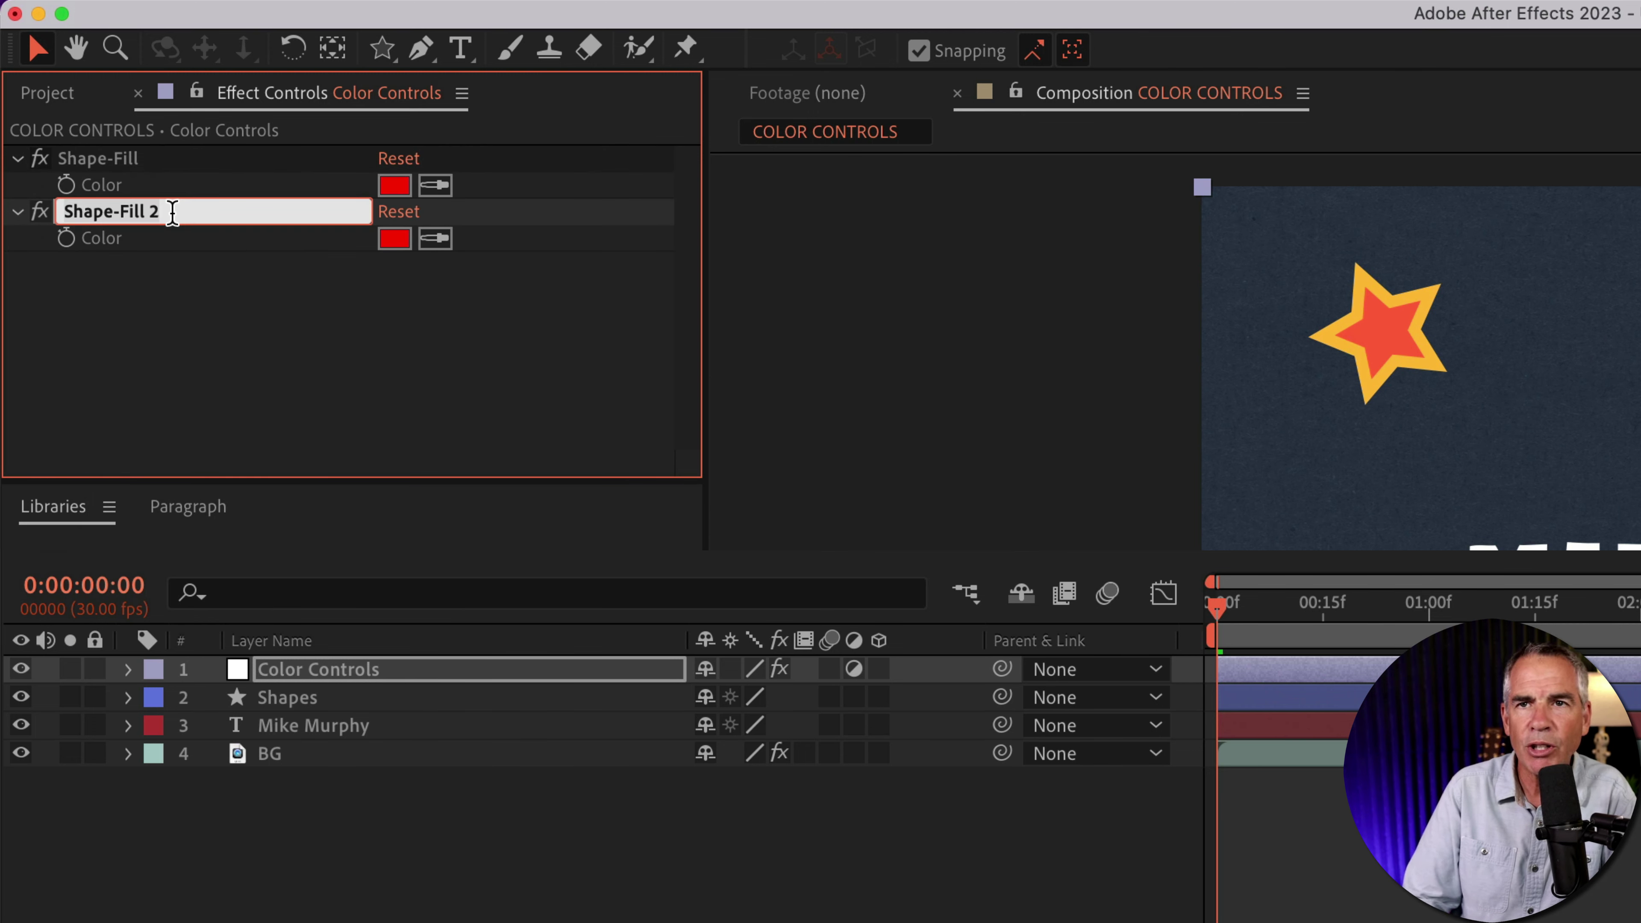
key(Right)
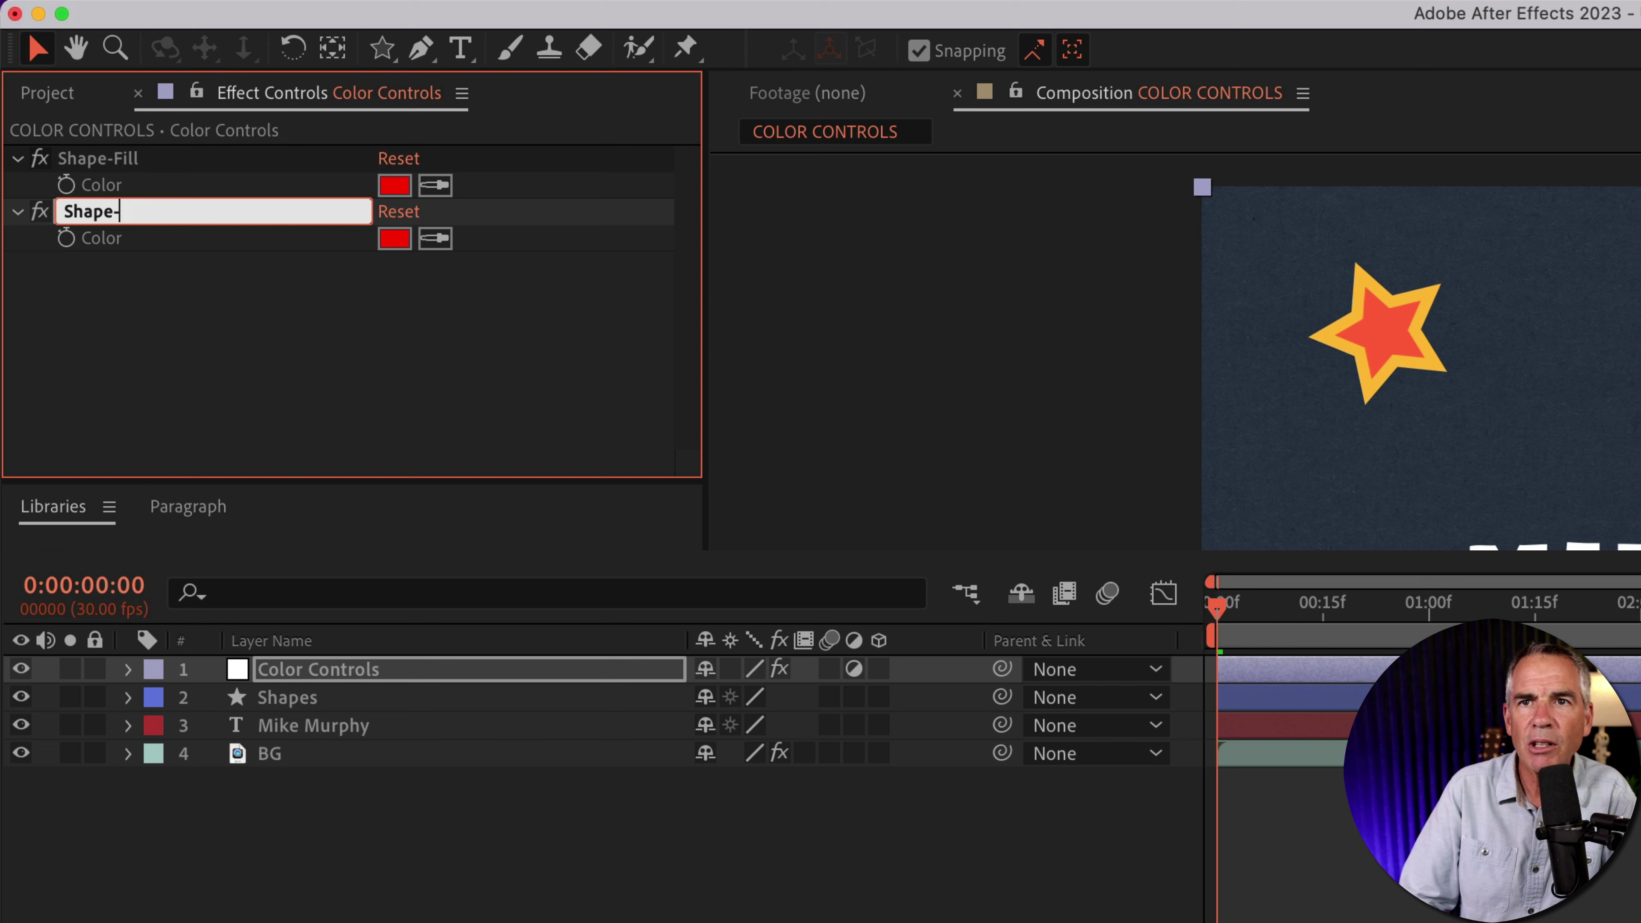
text(Stroke)
key(Return)
Duplicate Shape-Stroke and rename the copy 'Text-Fill'
click(121, 223)
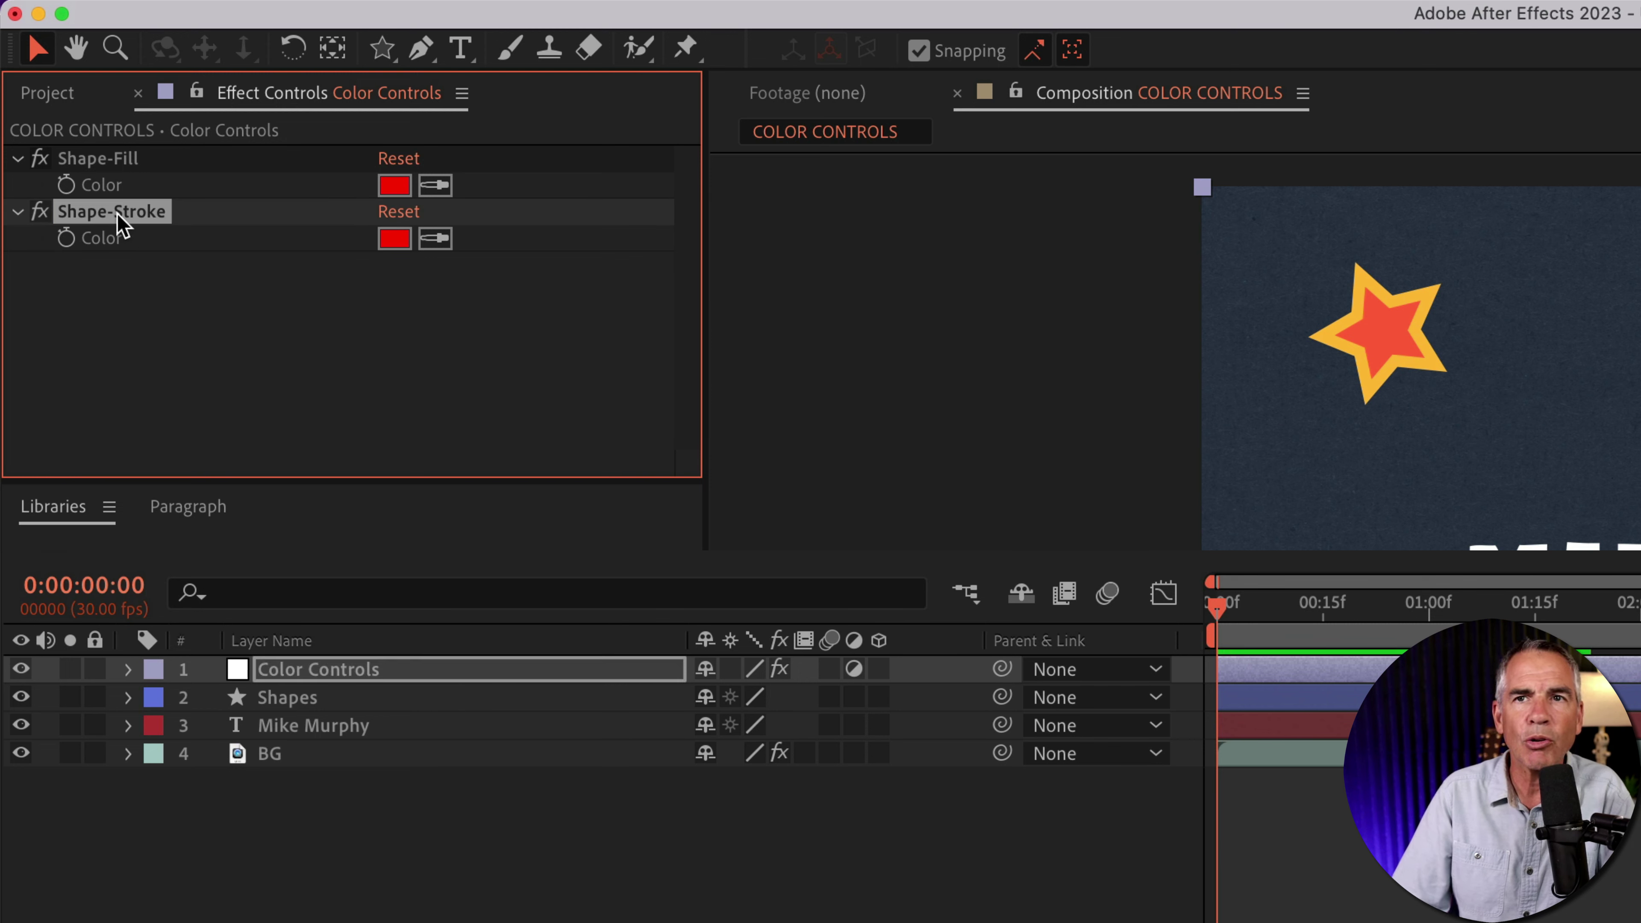
key(super+d)
key(Return)
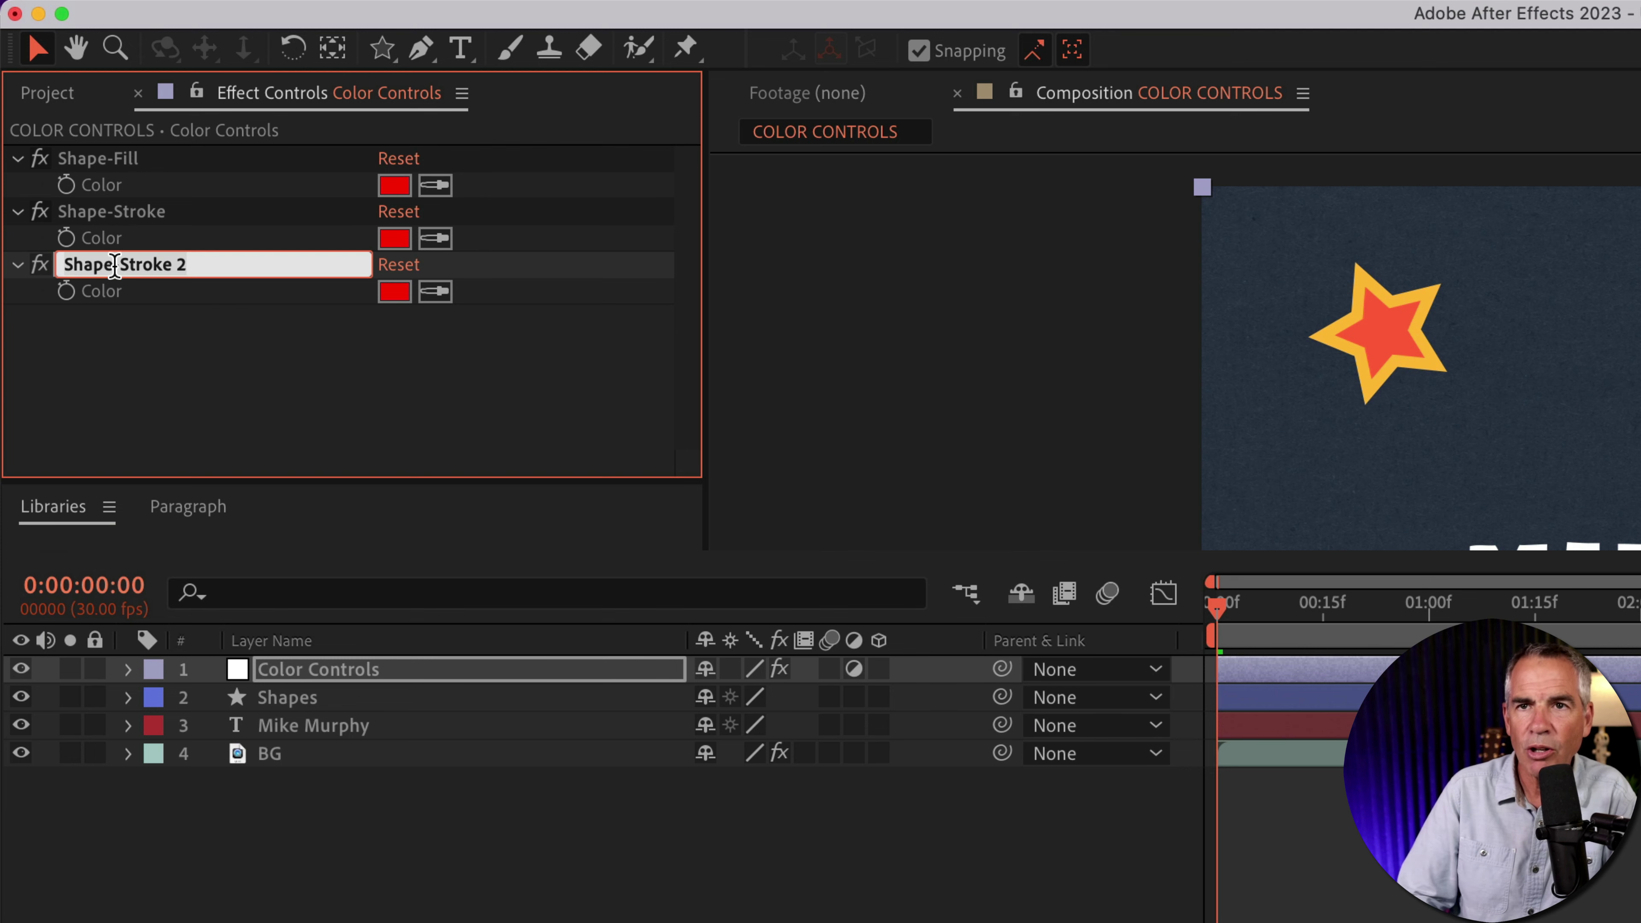
text(Text-Fill)
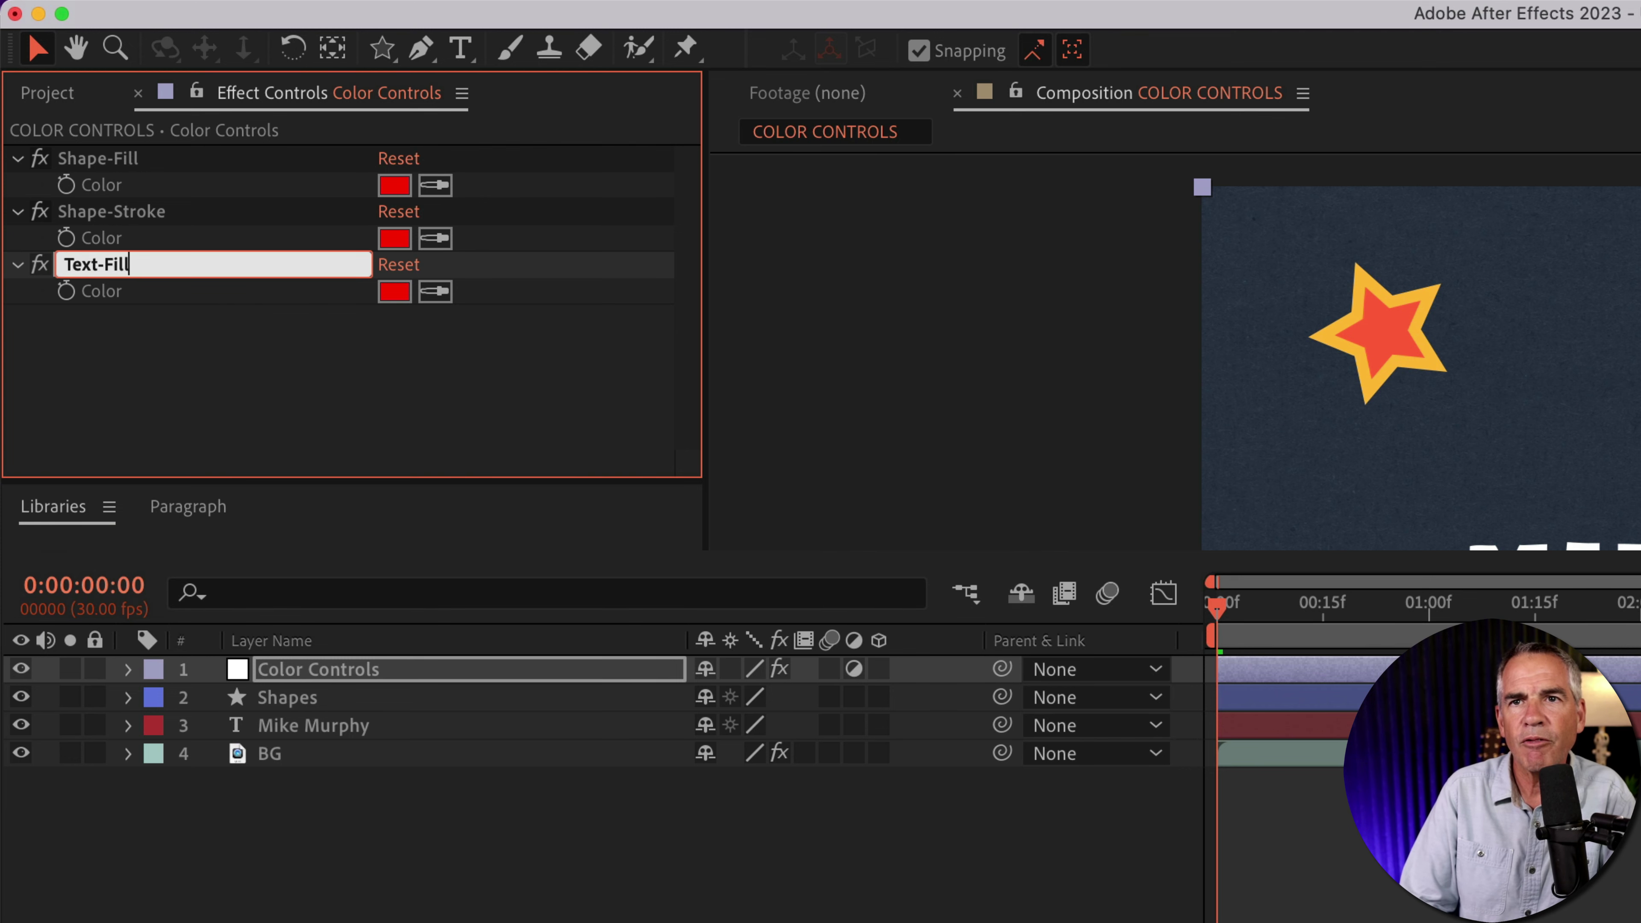
key(Return)
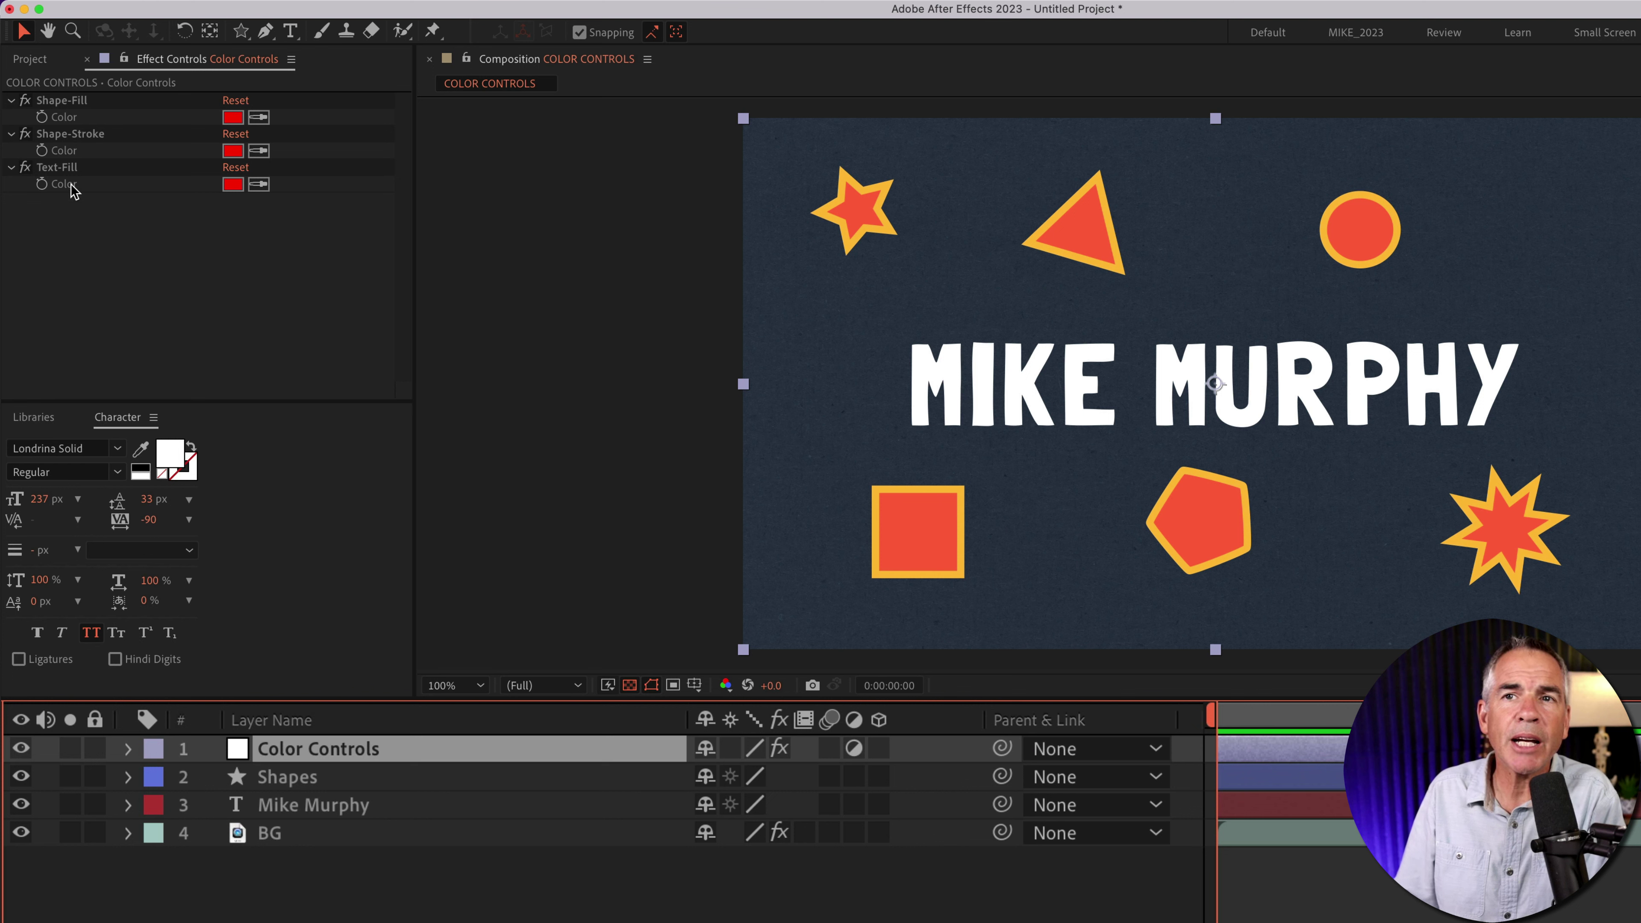
Apply Generate > Fill to the Mike Murphy text layer, then reselect Color Controls
click(365, 810)
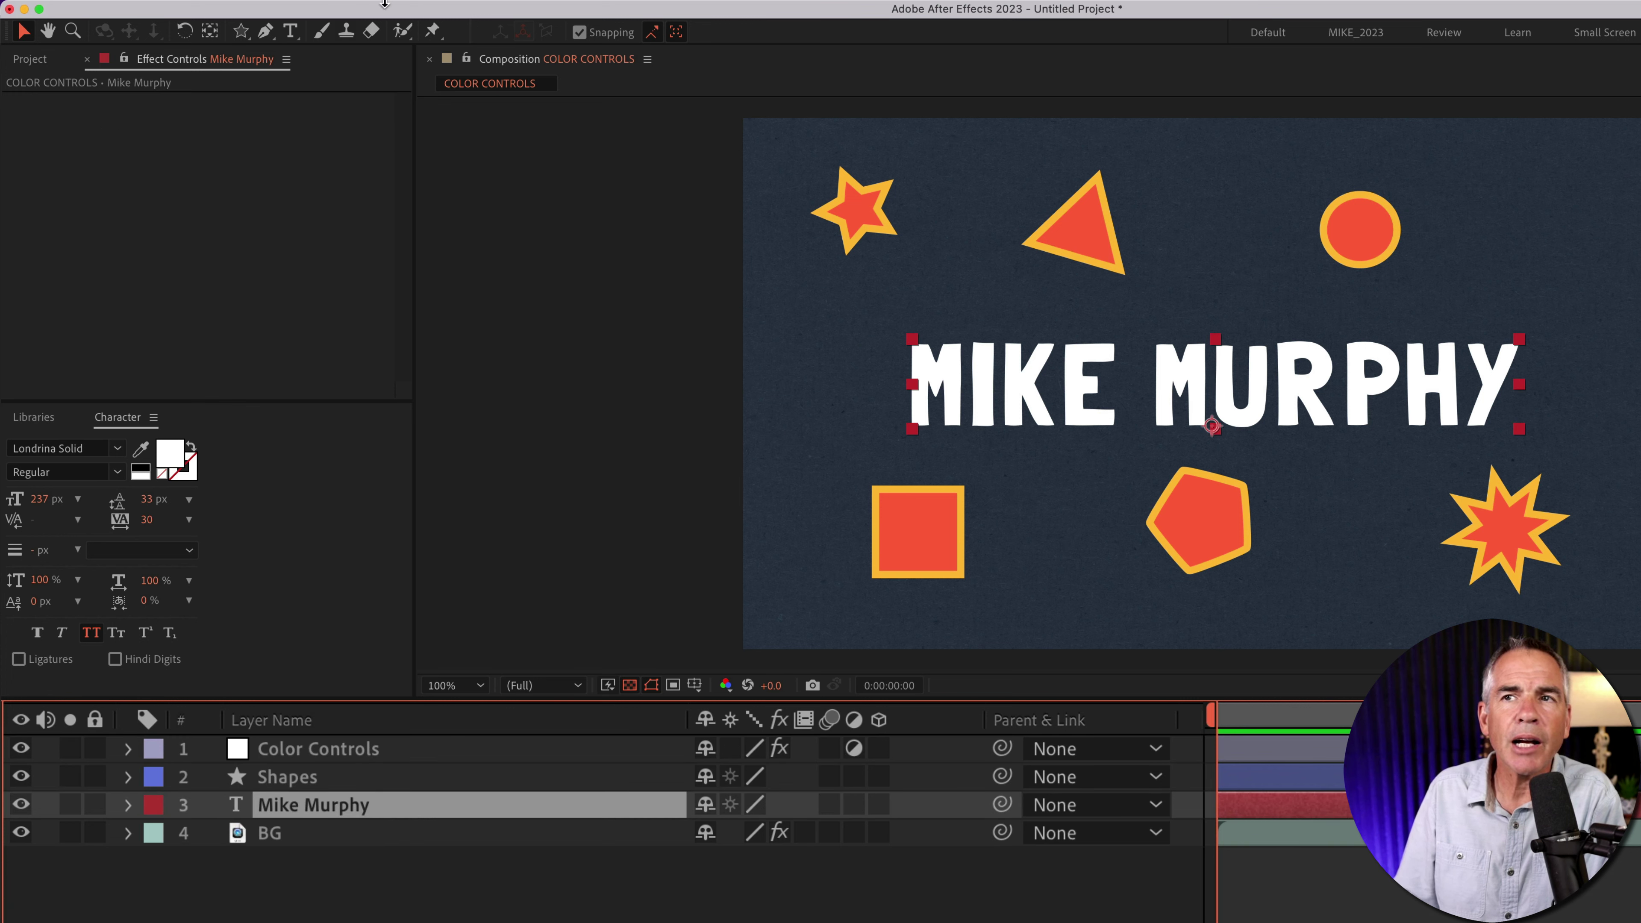
click(422, 11)
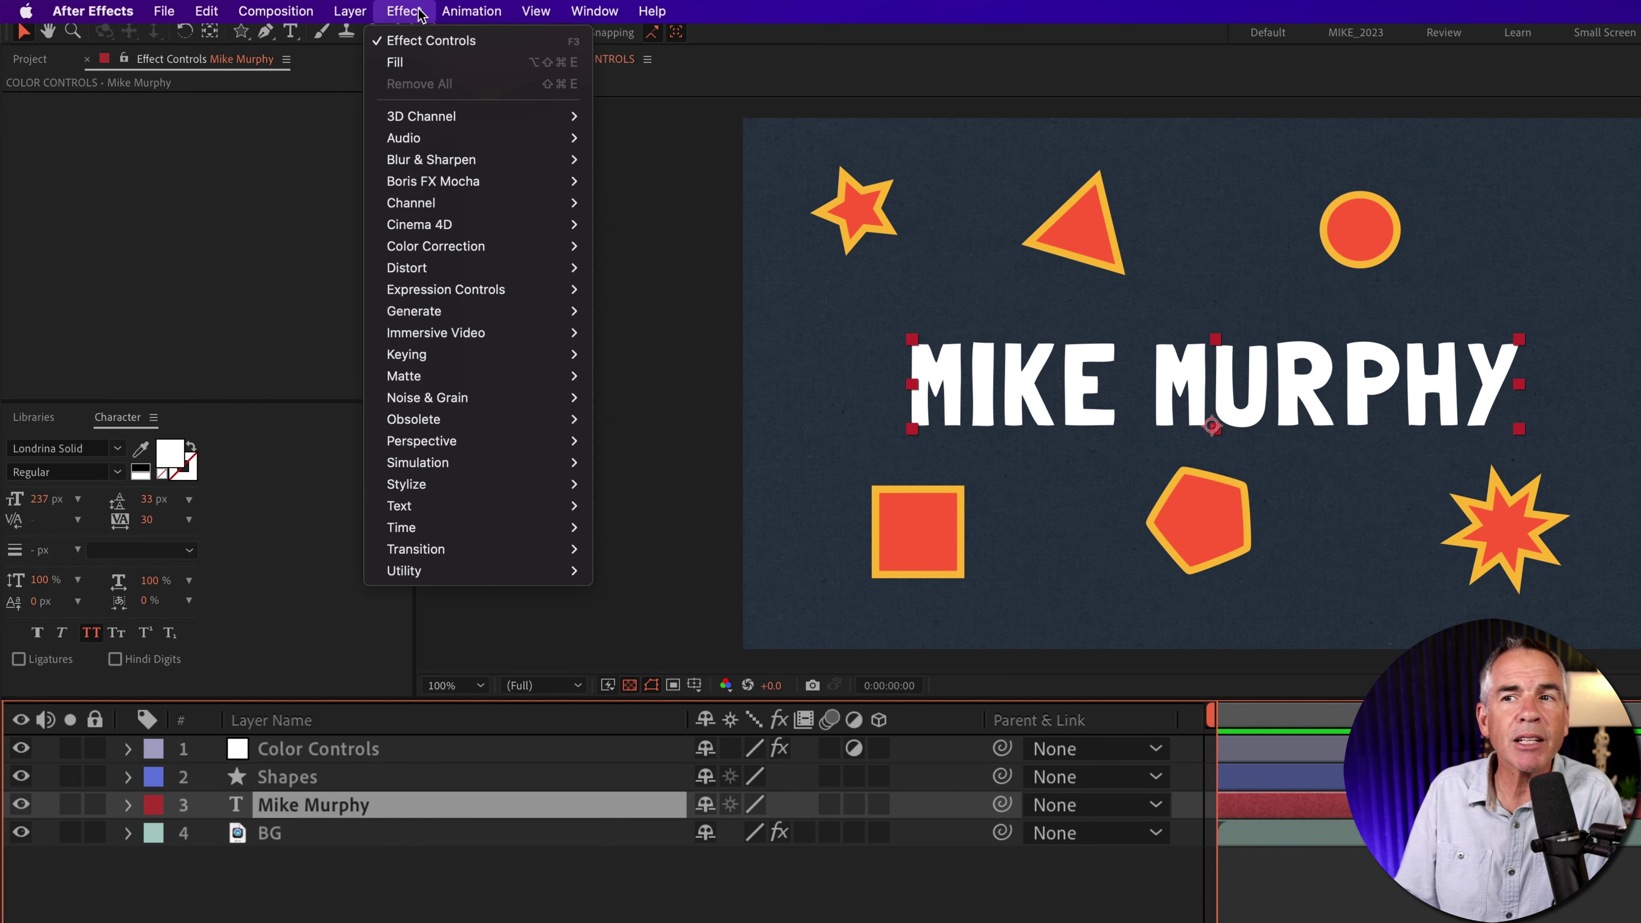
mouse_move(524, 314)
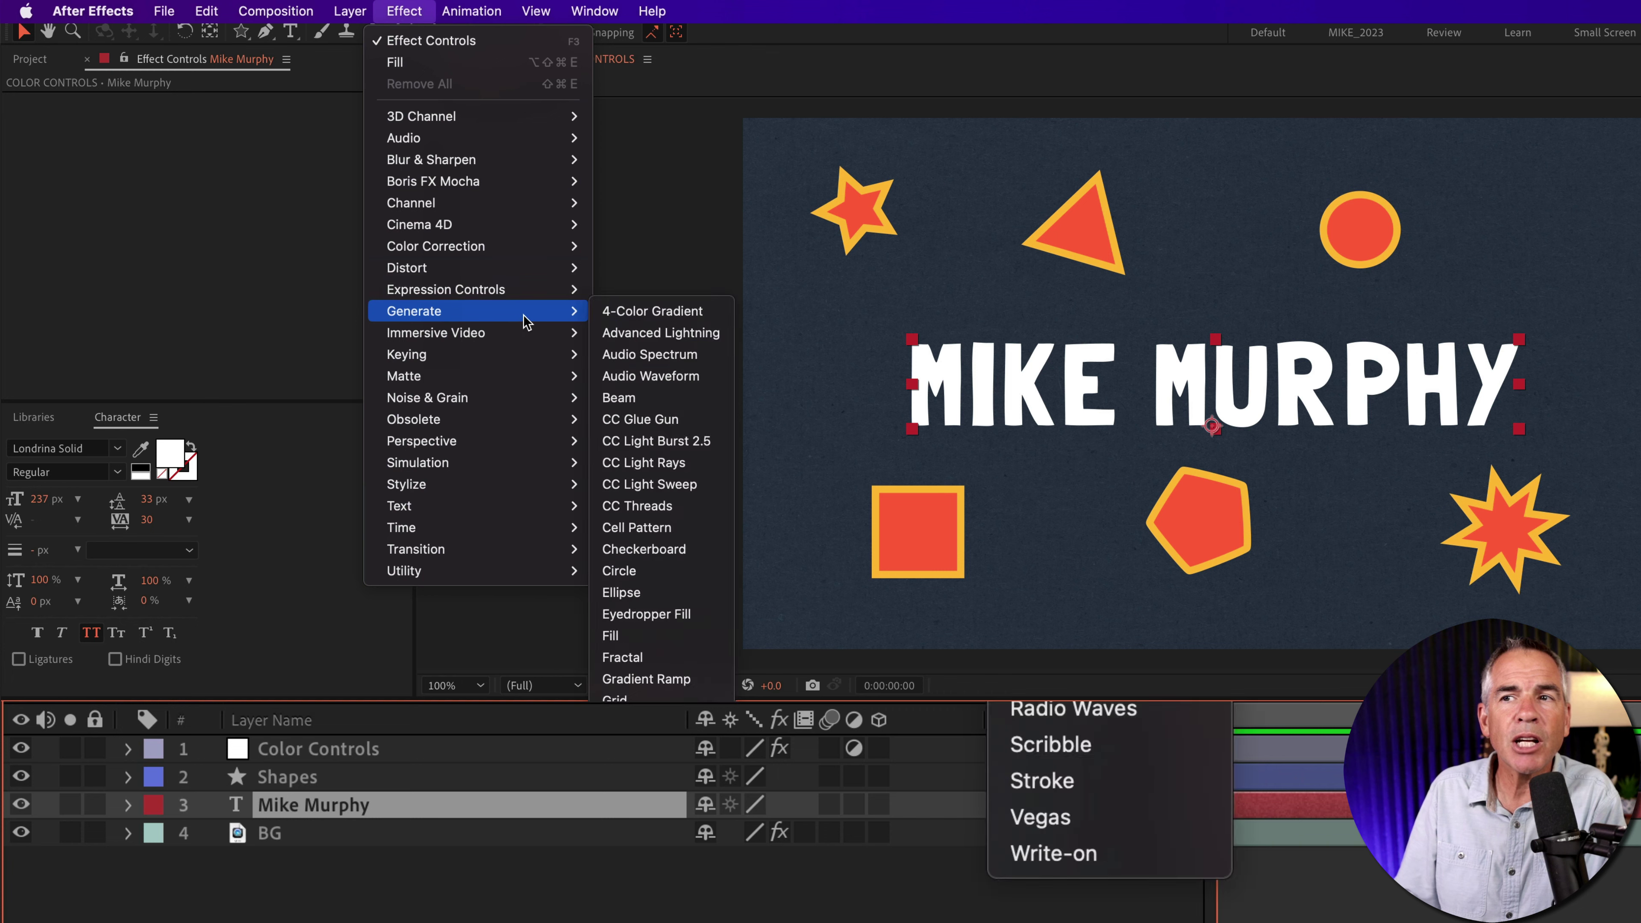
click(710, 639)
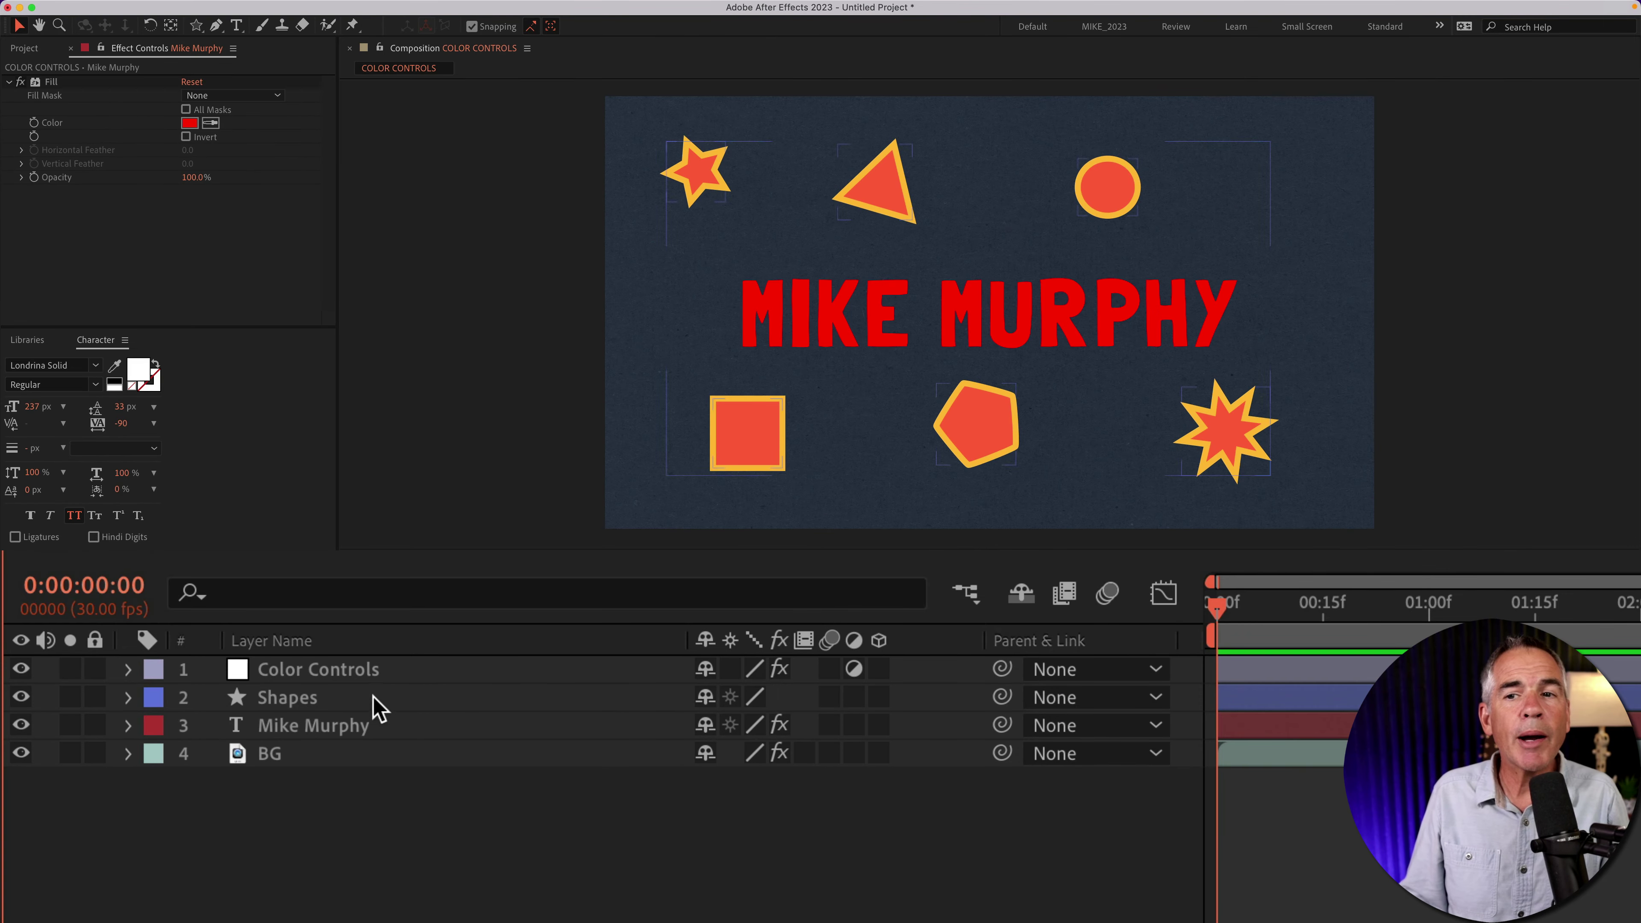
click(378, 672)
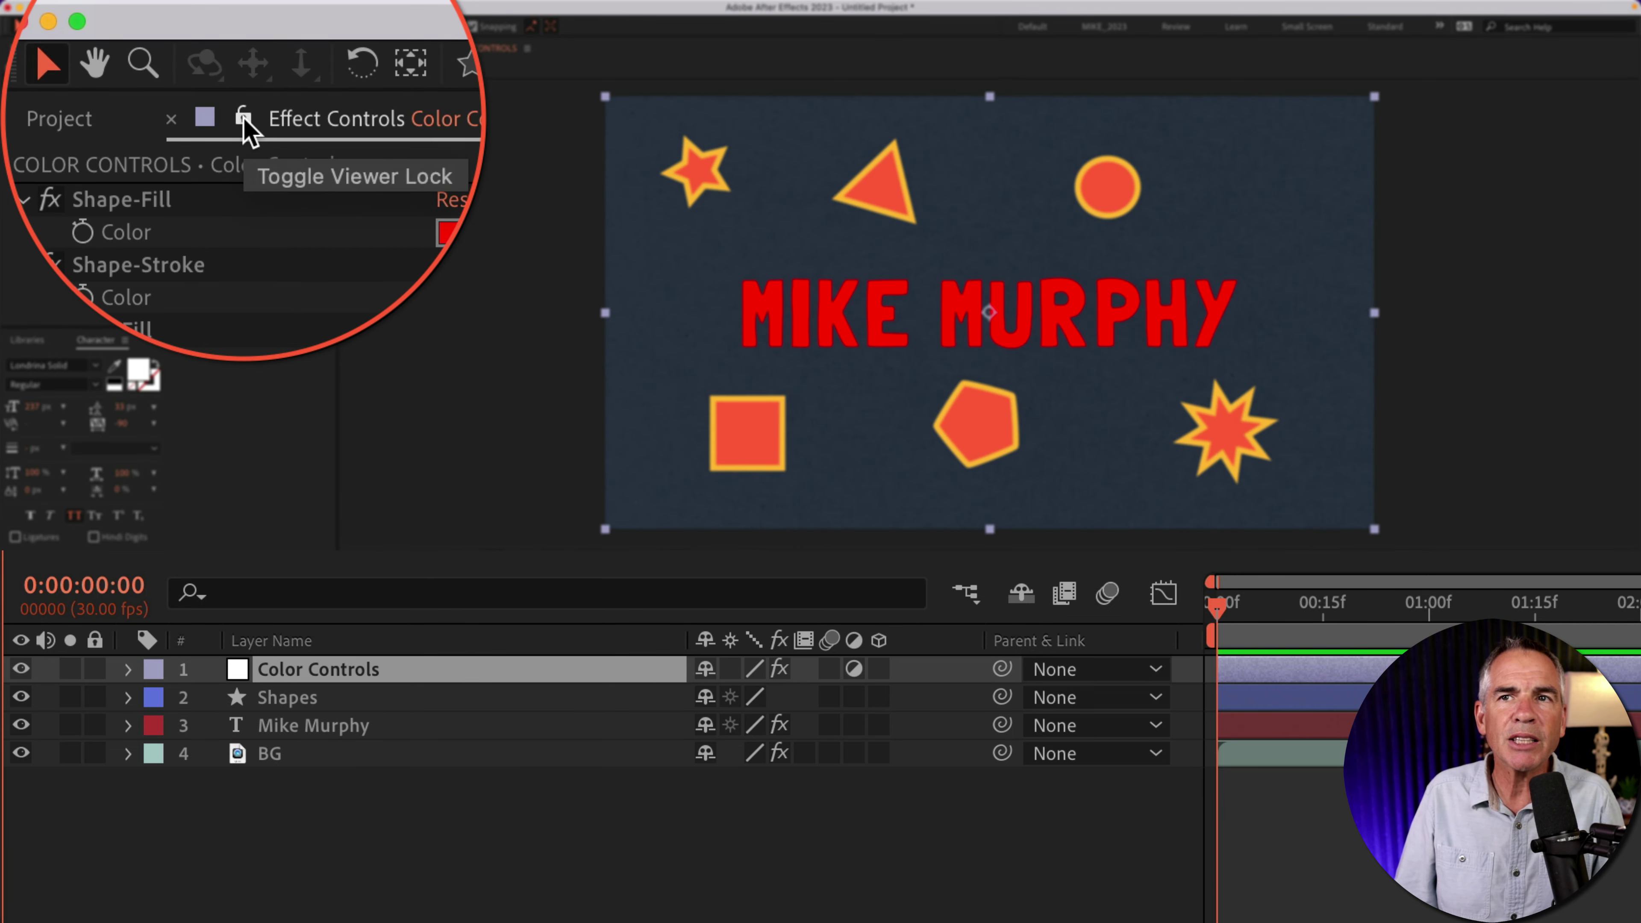
Lock Effect Controls to Color Controls and check it persists while selecting other layers
click(244, 120)
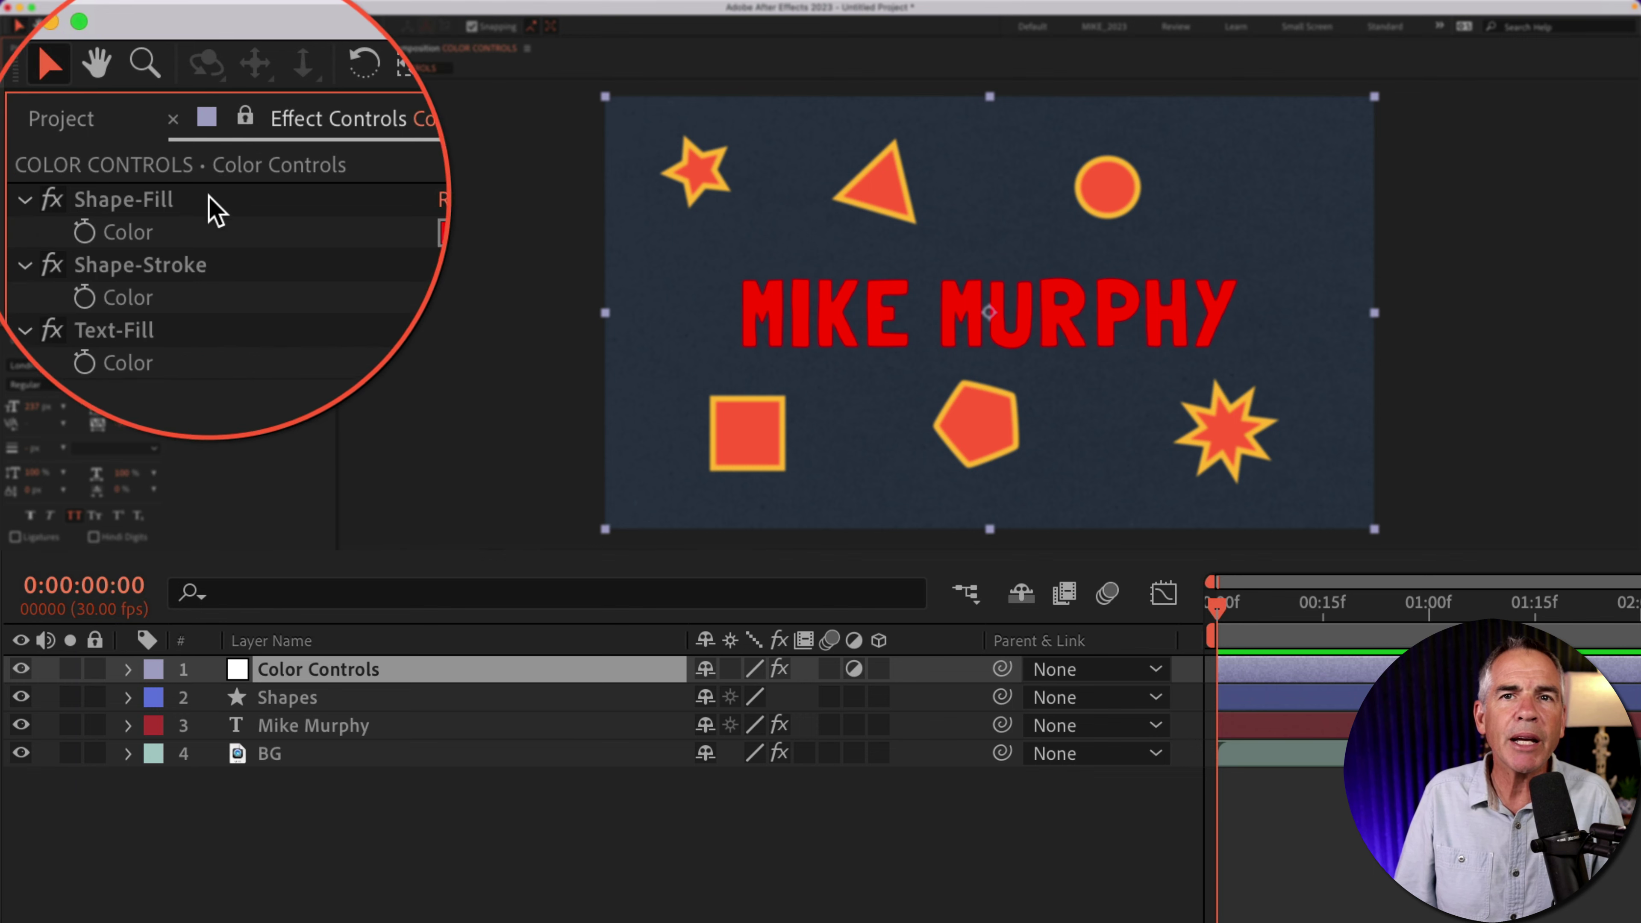
click(392, 700)
click(394, 726)
click(401, 755)
click(403, 680)
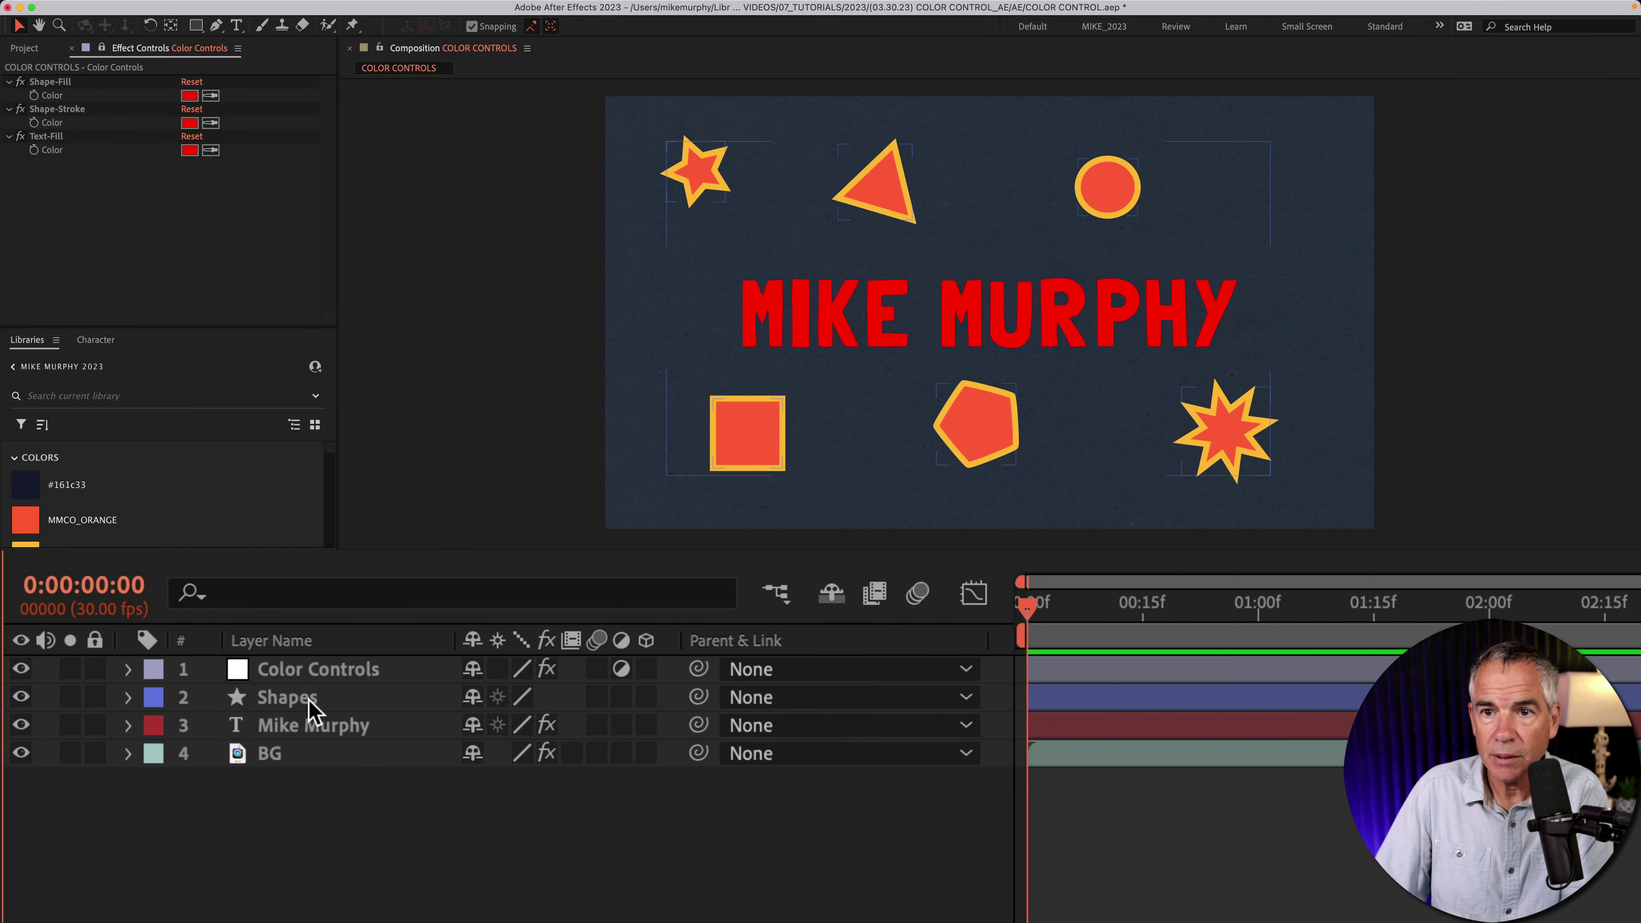
click(311, 701)
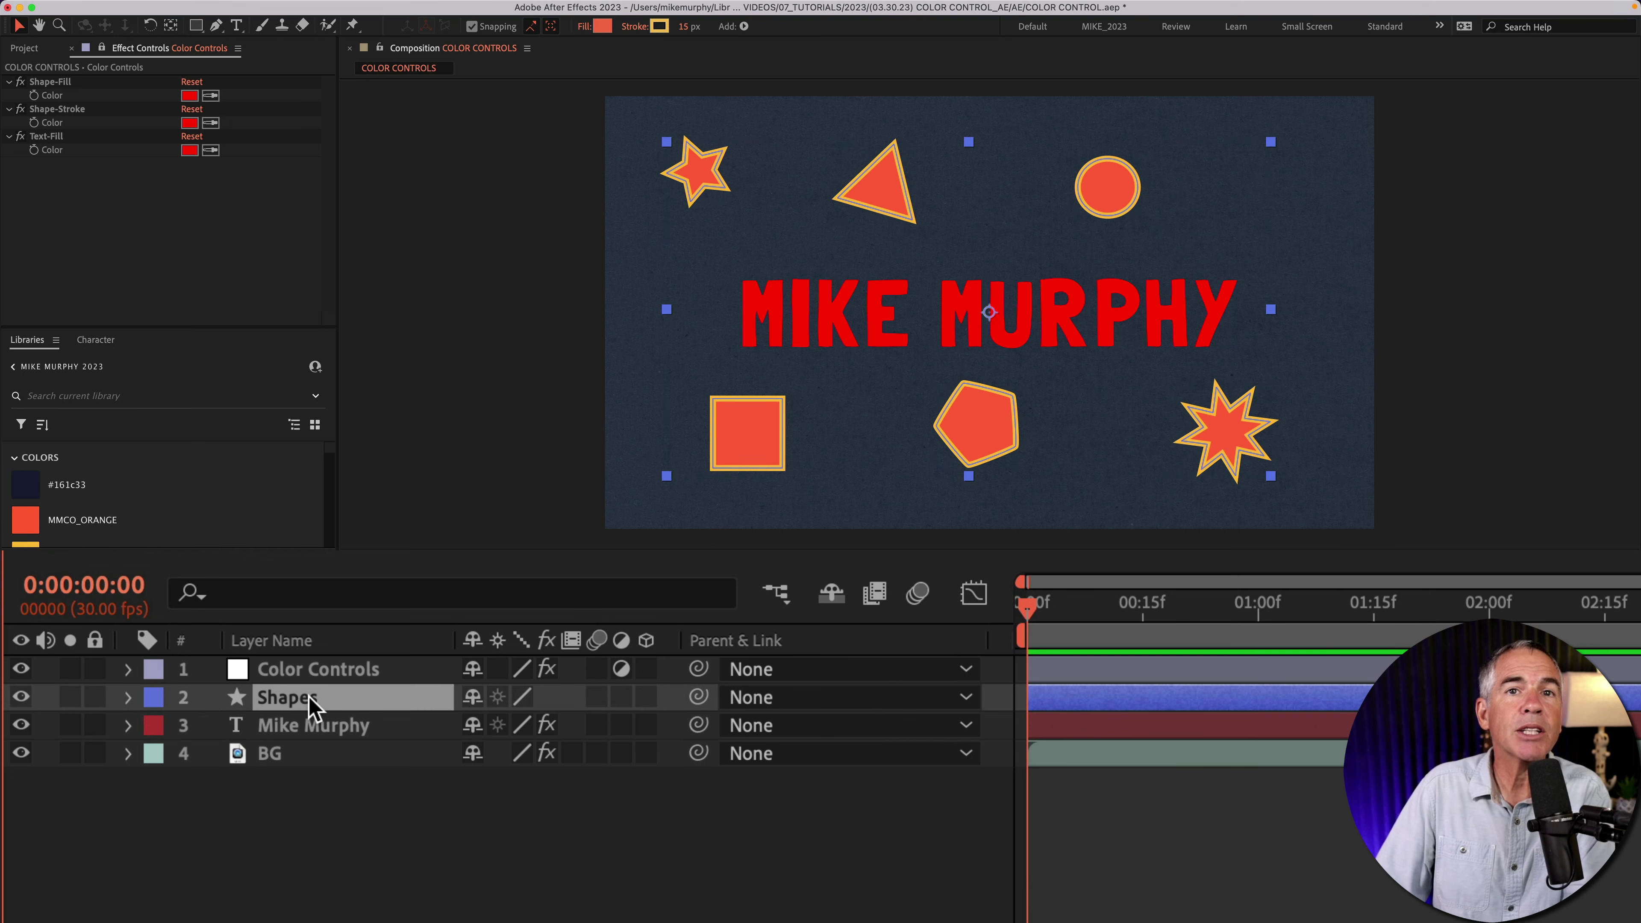
Select Shapes and Mike Murphy, then filter the timeline by 'col' to show Color properties
click(305, 734)
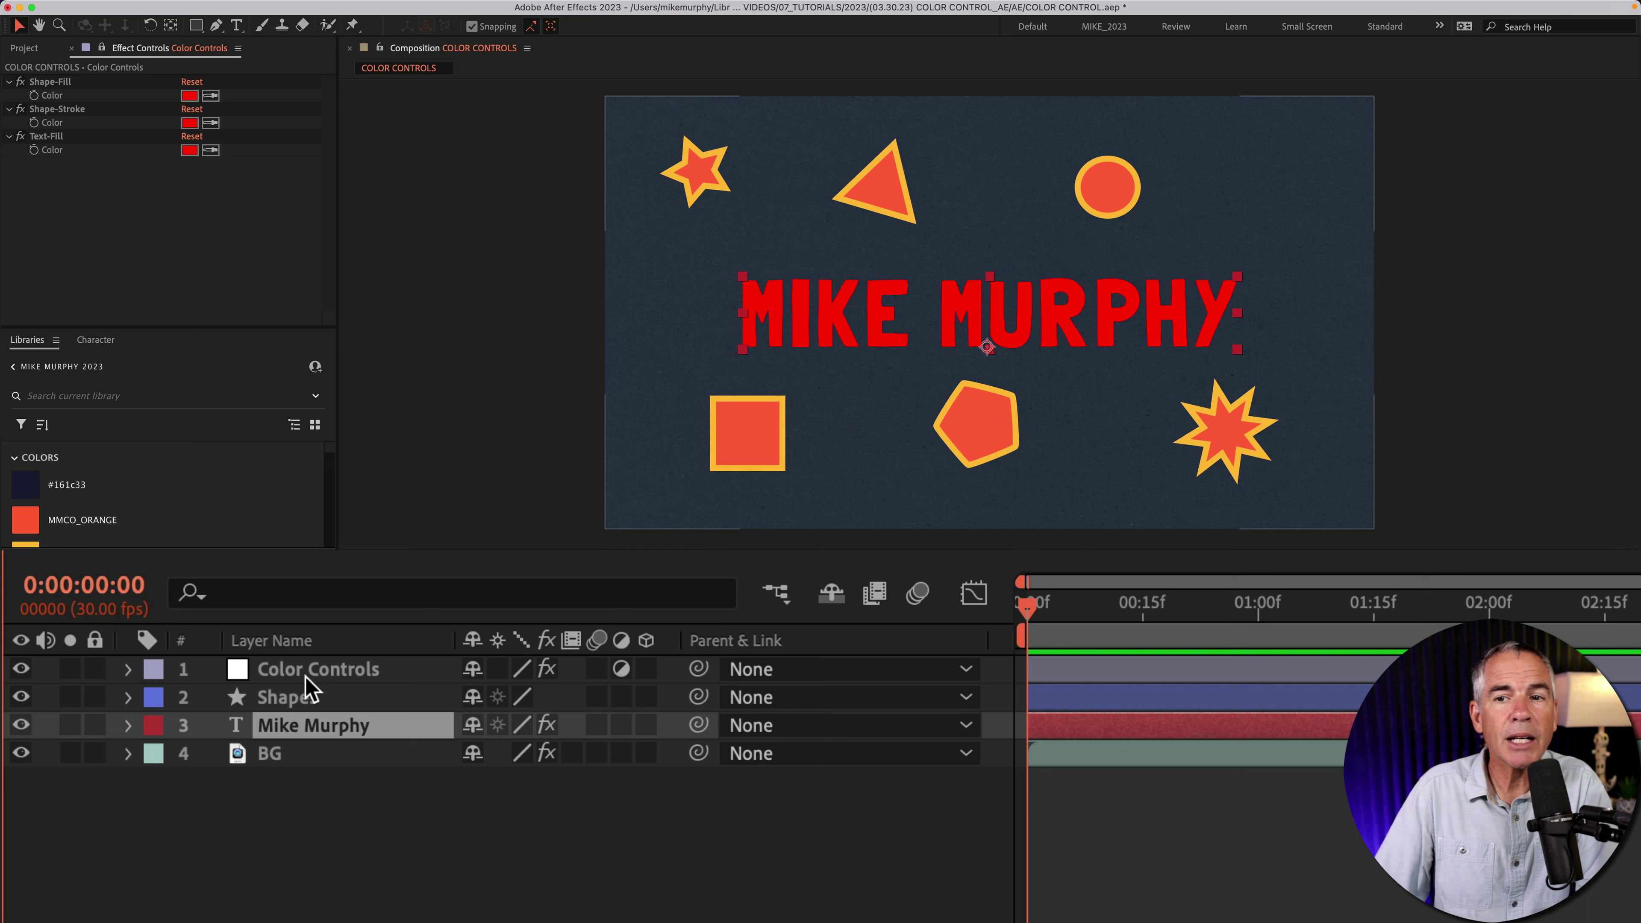
click(305, 701)
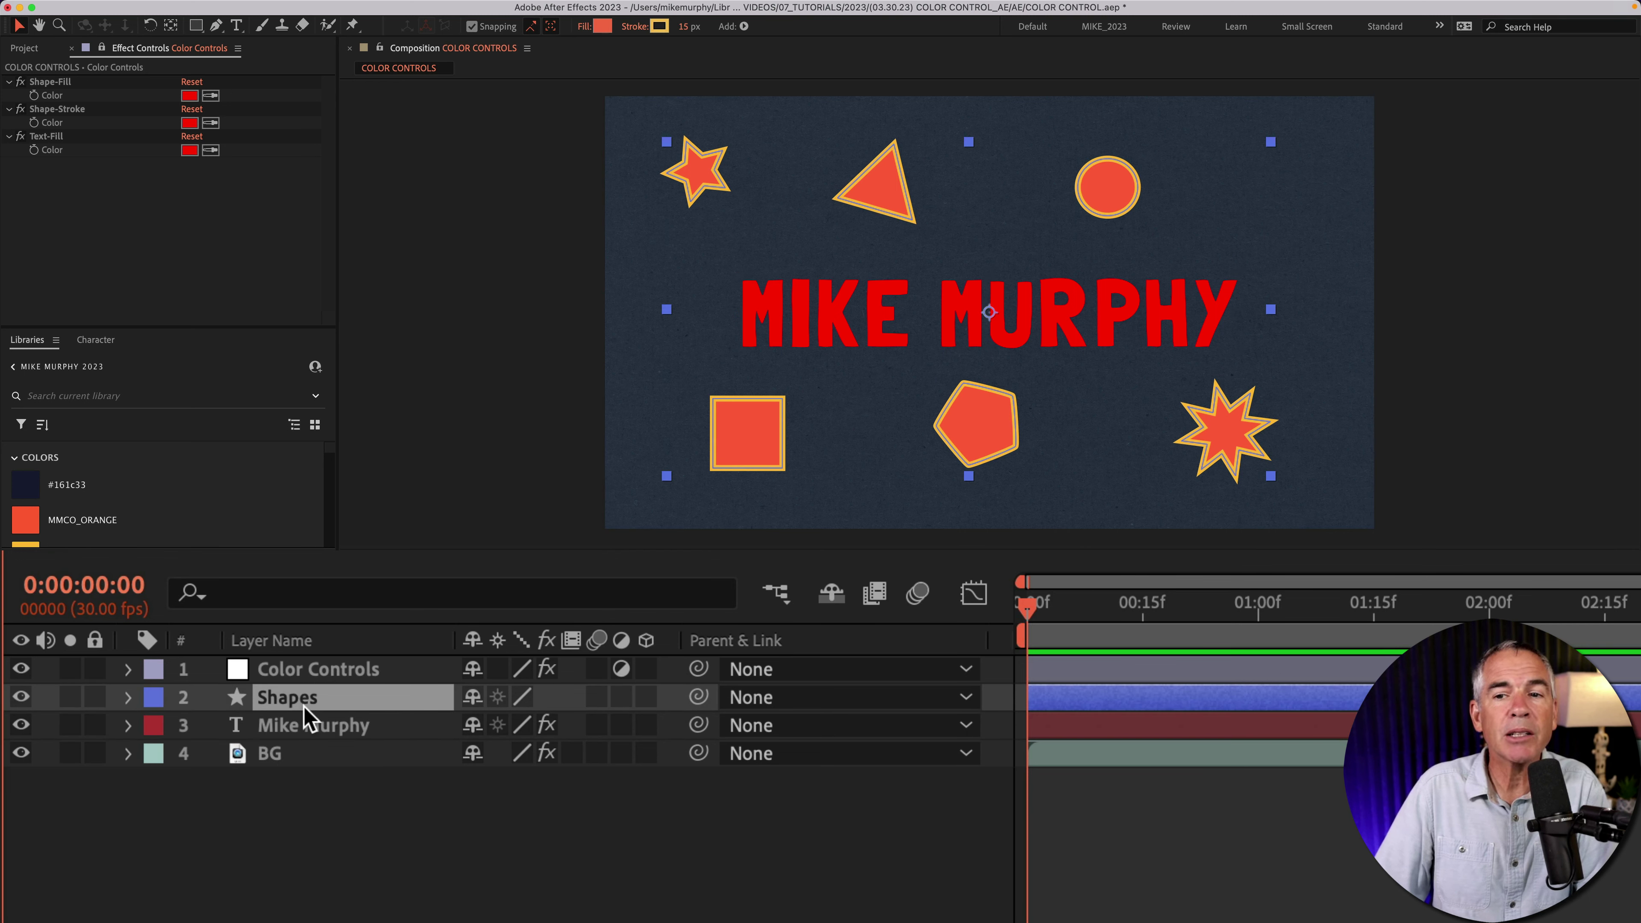
shift+click(302, 732)
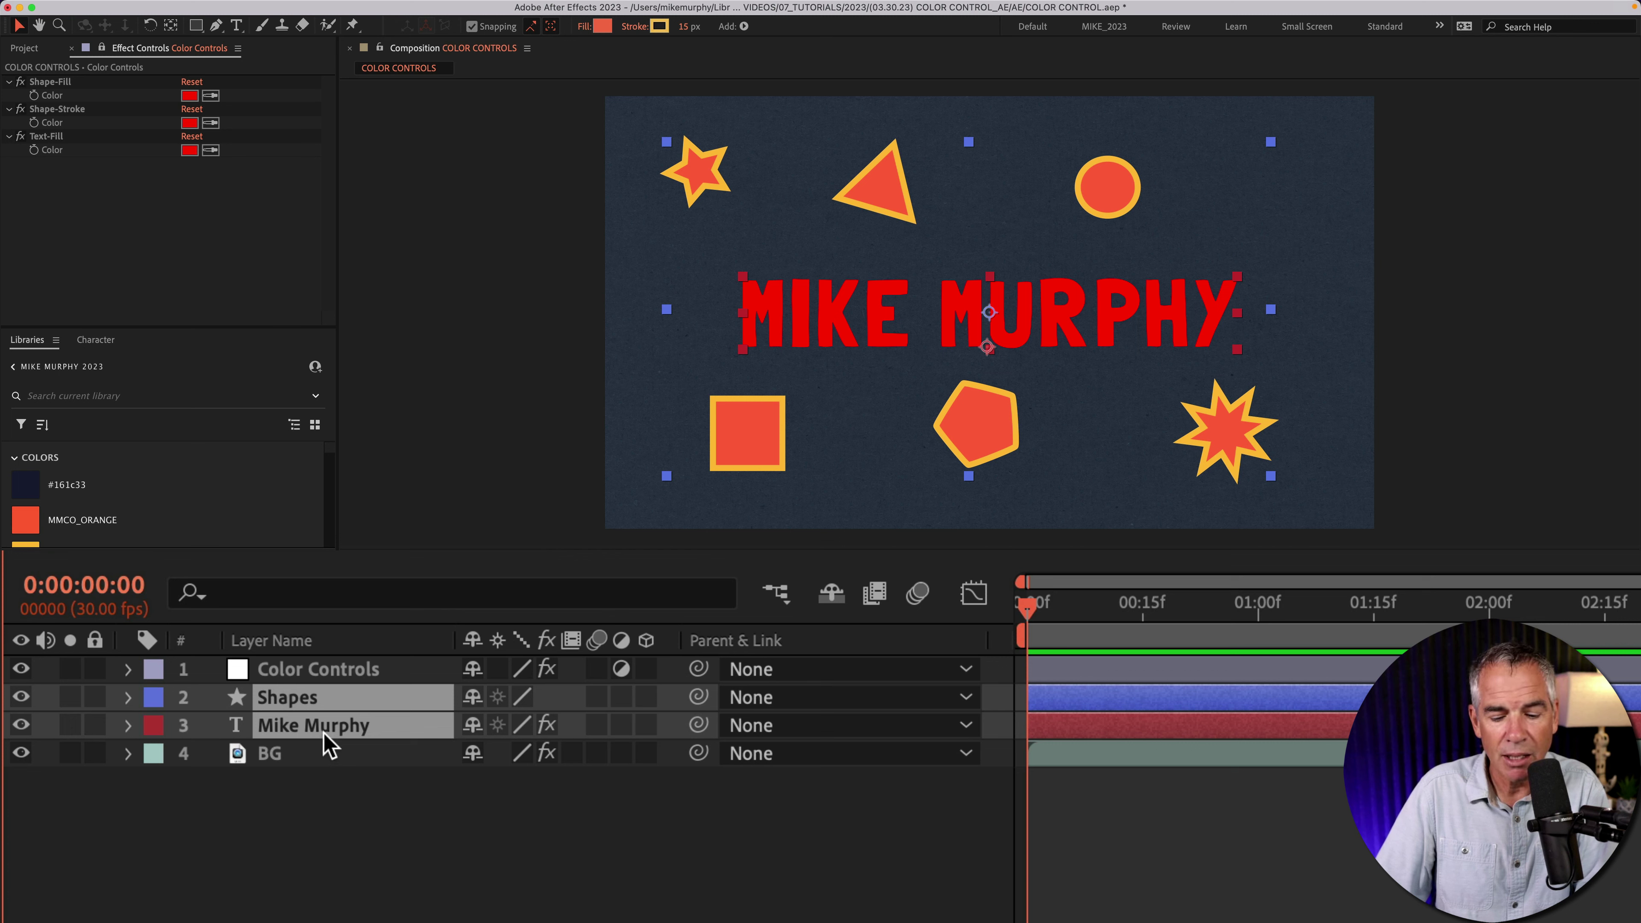
click(314, 593)
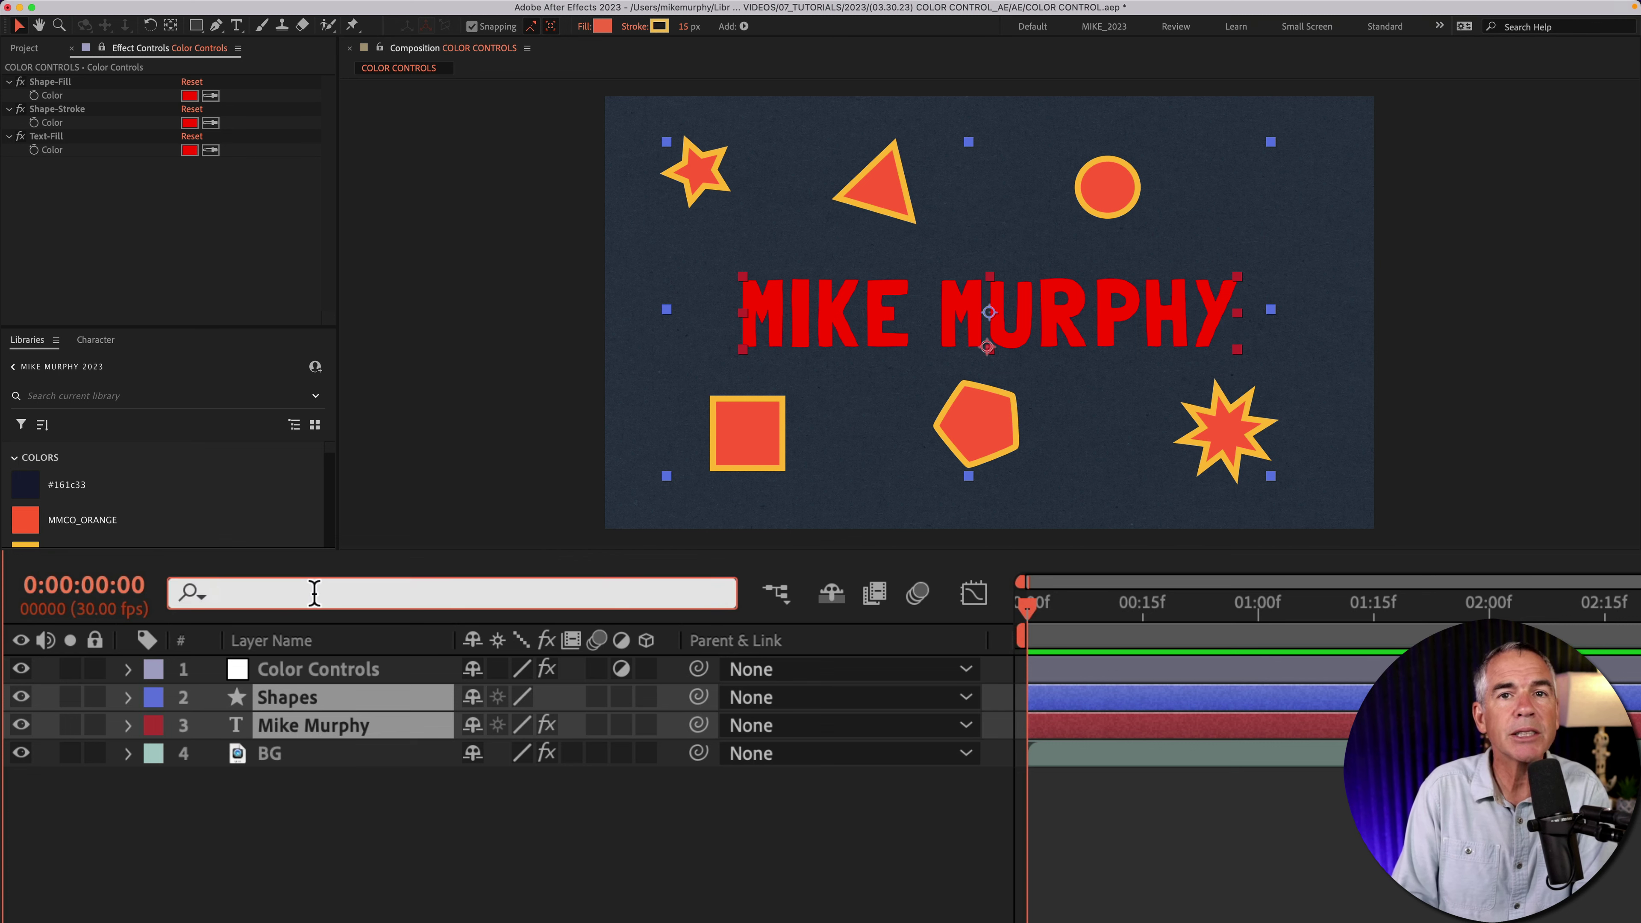
text(color)
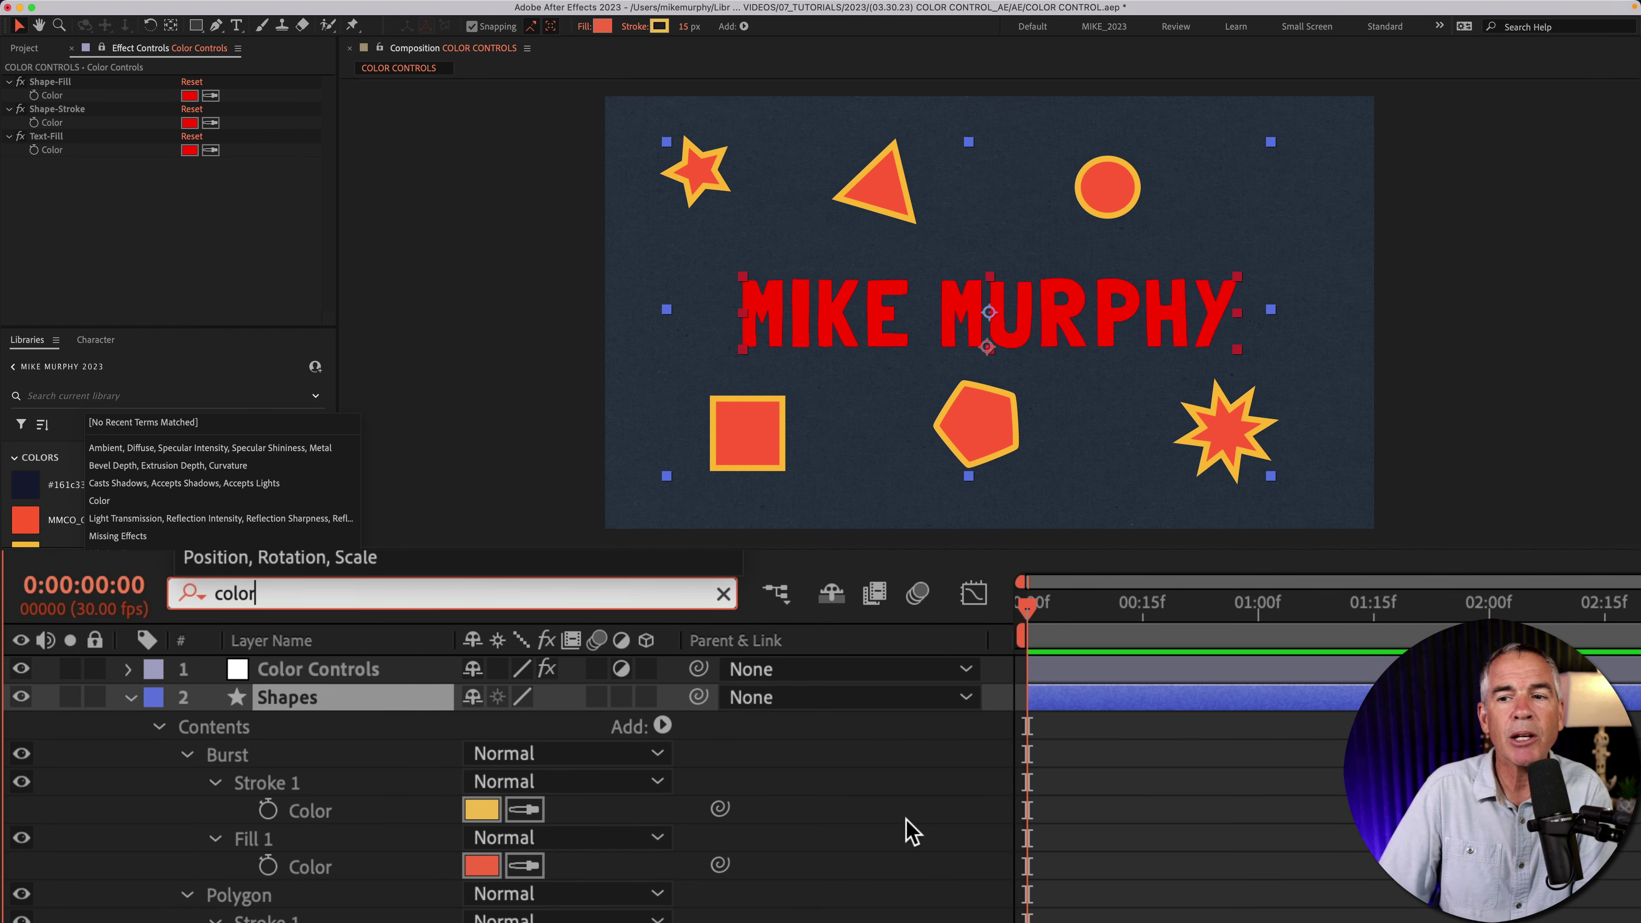
scroll(911, 830, down, 2)
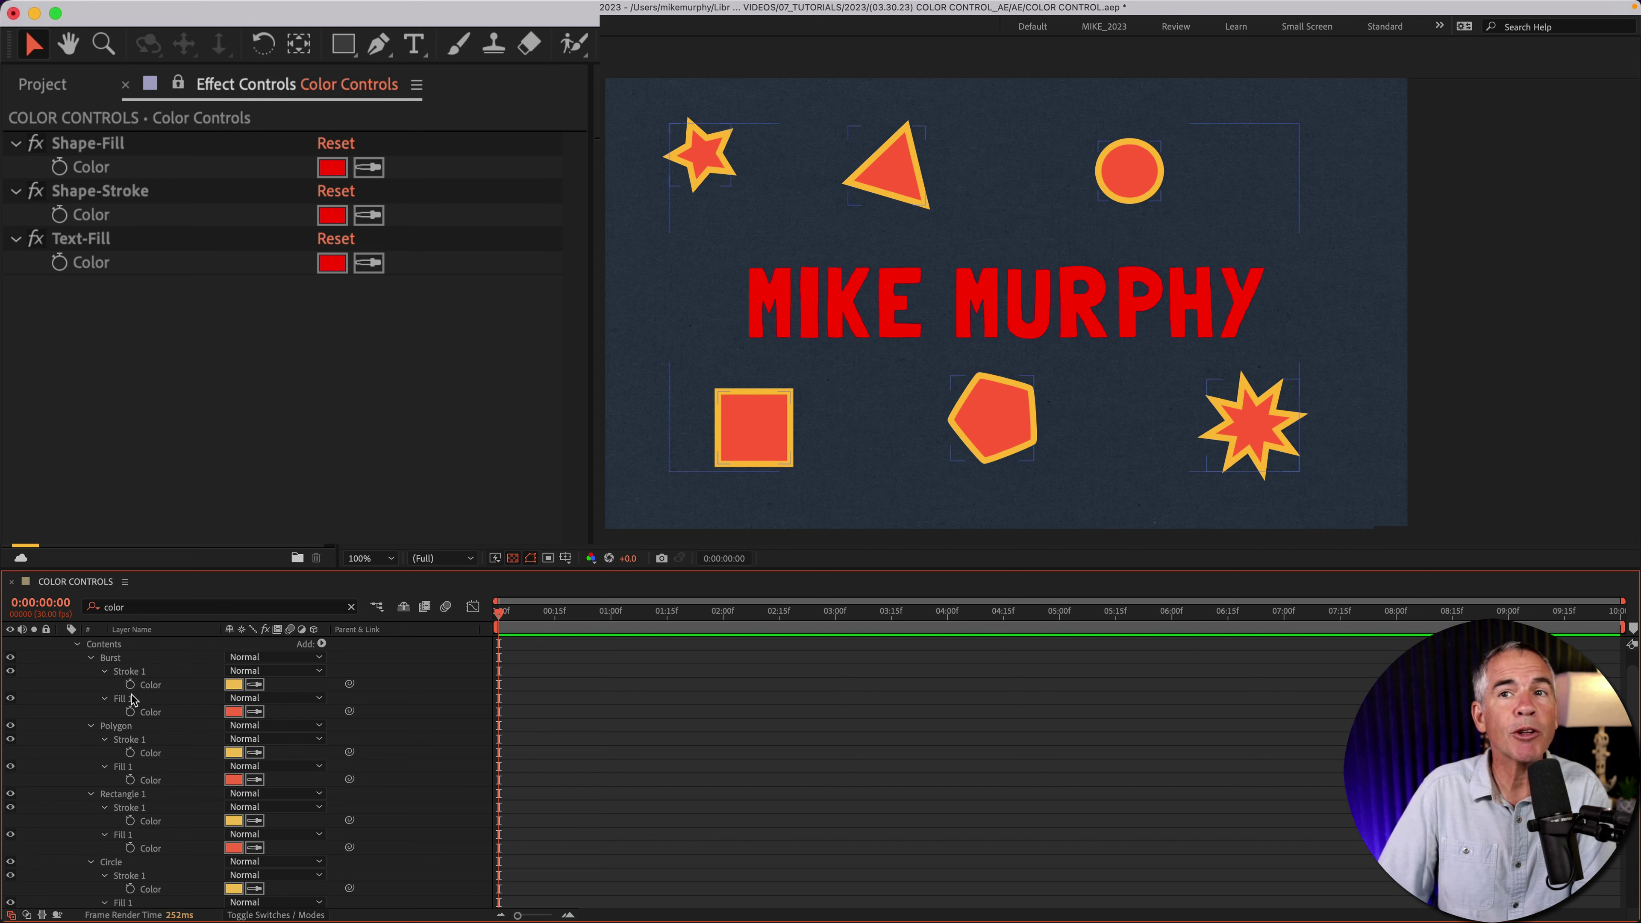
click(192, 309)
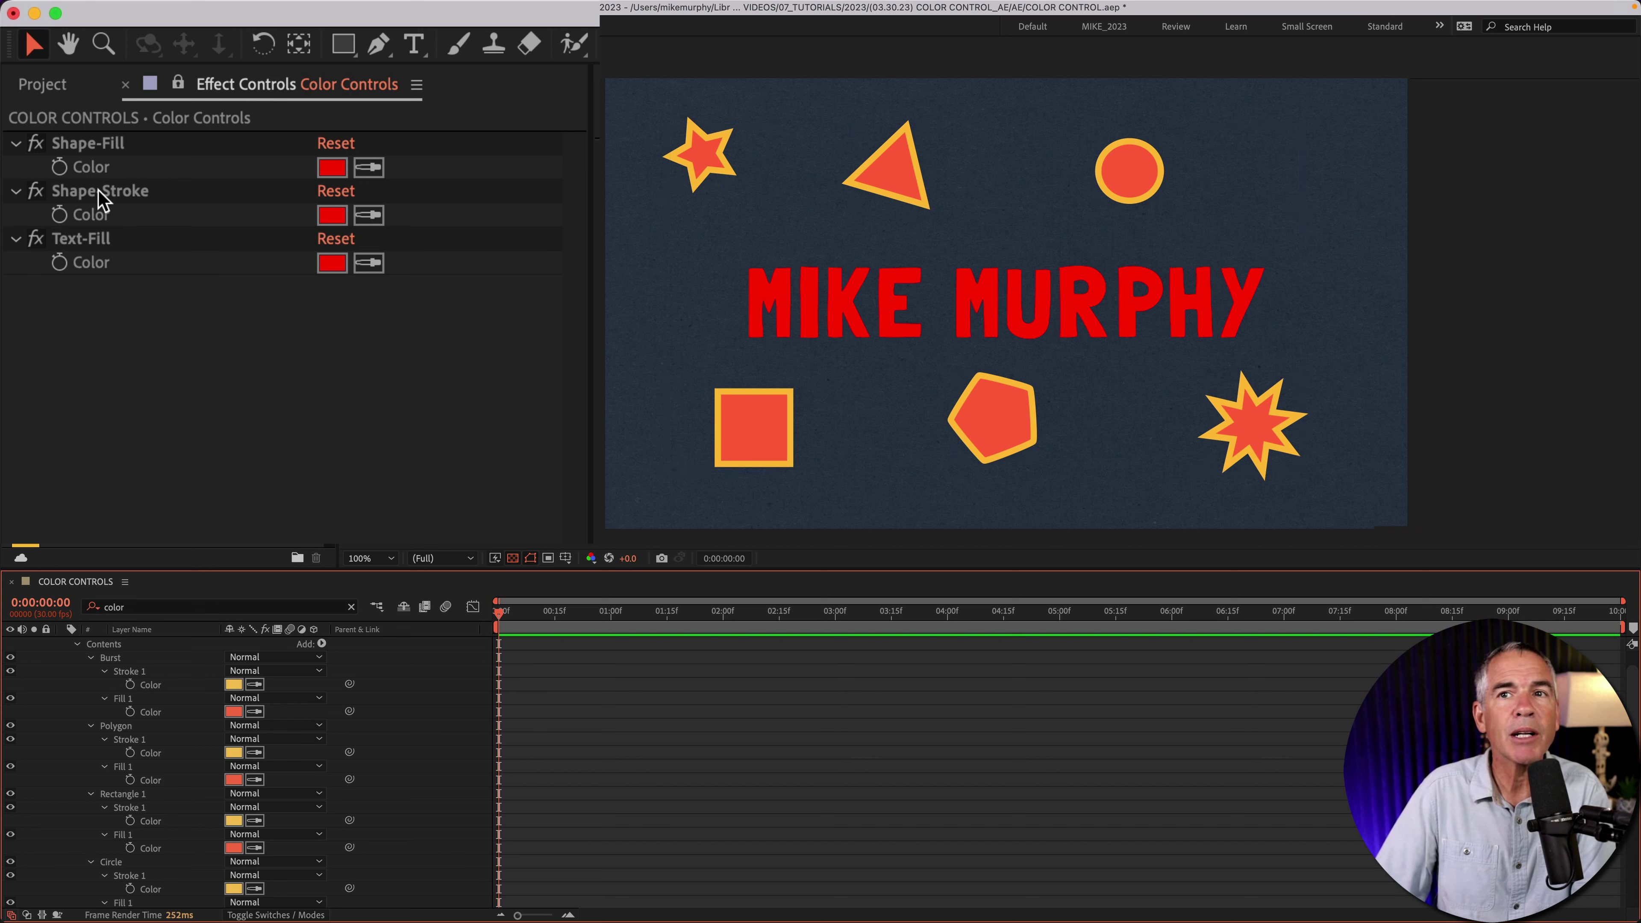
Move Shape-Stroke above Shape-Fill and pick-whip stroke, fill and title colours to matching controls
drag(98, 190, 103, 144)
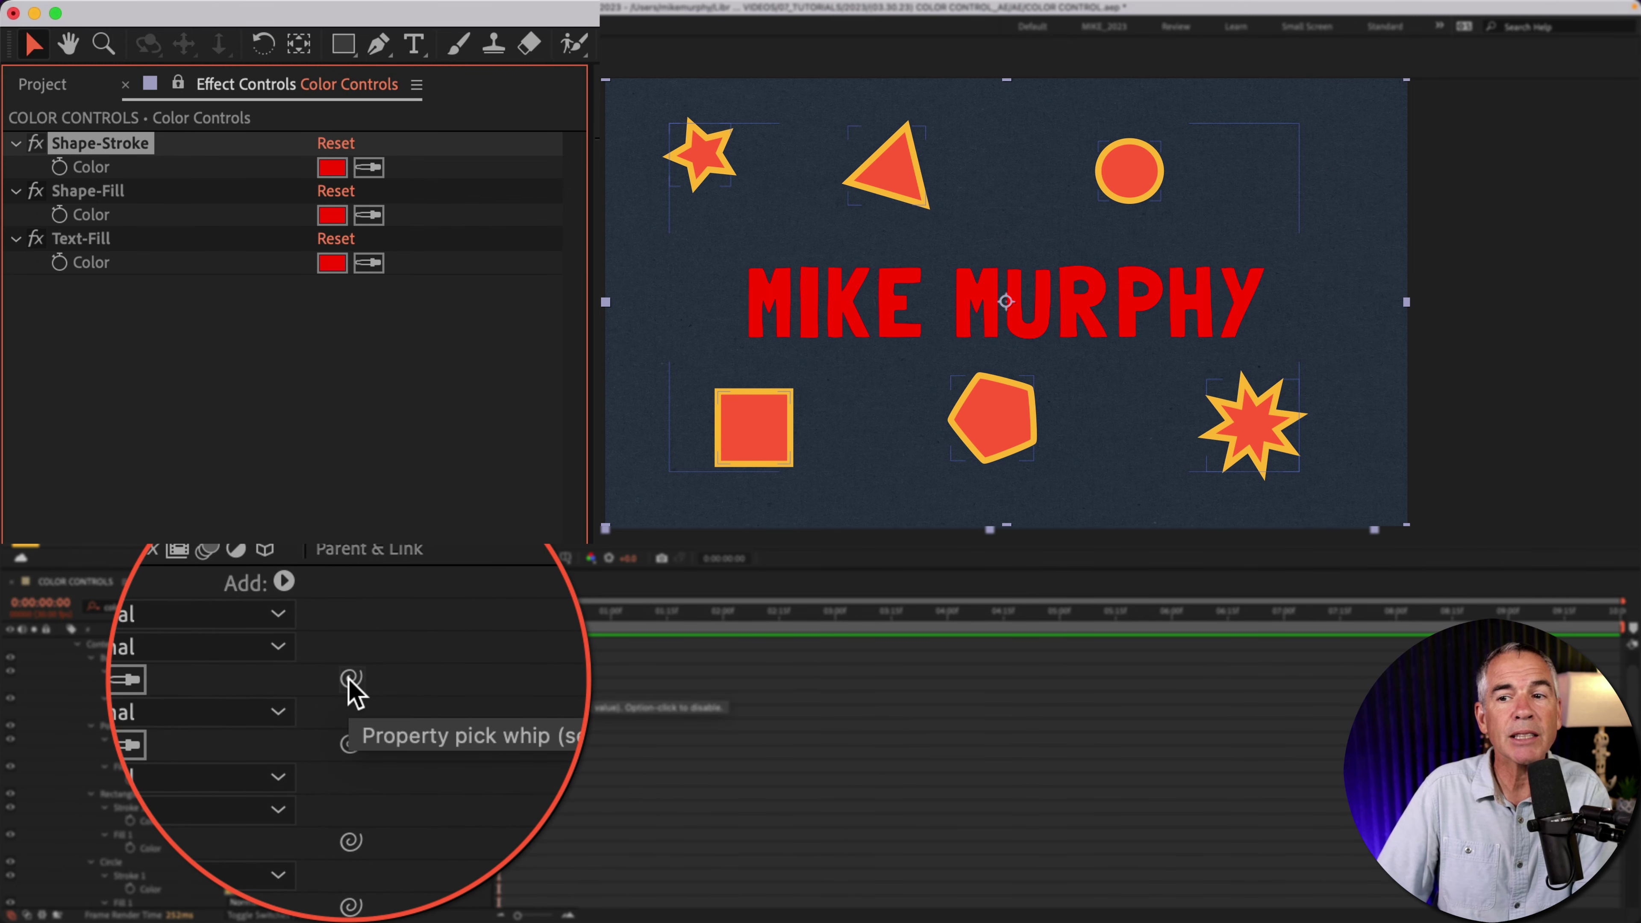
mouse_move(350, 682)
mouse_down()
mouse_move(316, 517)
mouse_move(165, 209)
mouse_move(123, 172)
mouse_up()
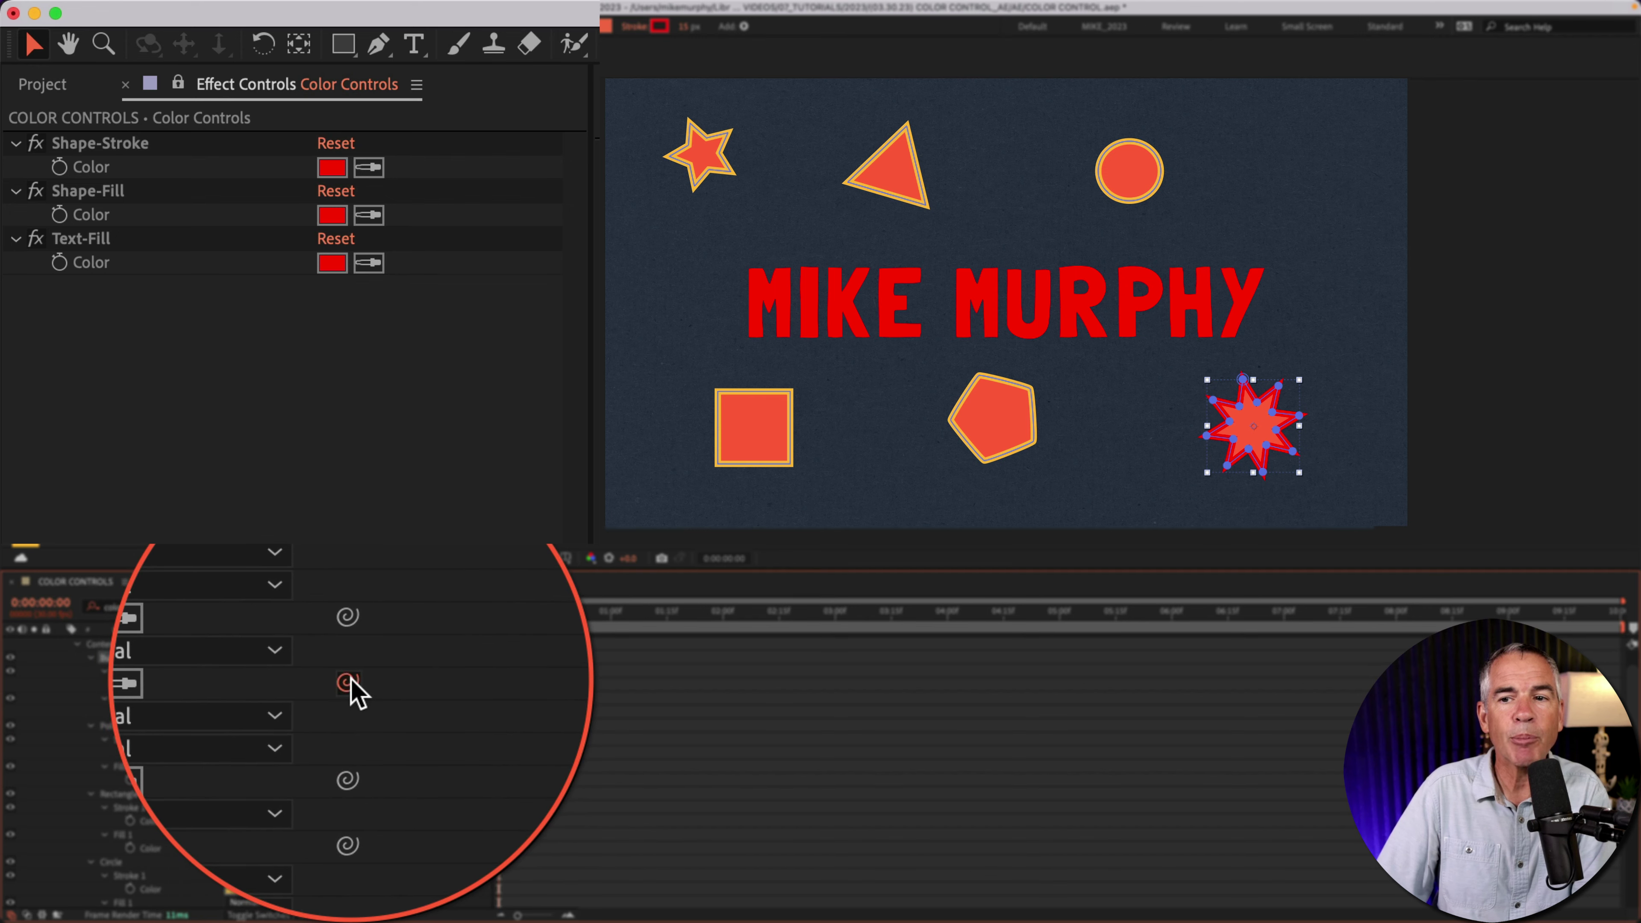
drag(350, 718, 118, 225)
drag(350, 786, 123, 219)
drag(350, 655, 123, 218)
mouse_move(347, 690)
mouse_down()
mouse_move(65, 150)
mouse_move(107, 169)
mouse_up()
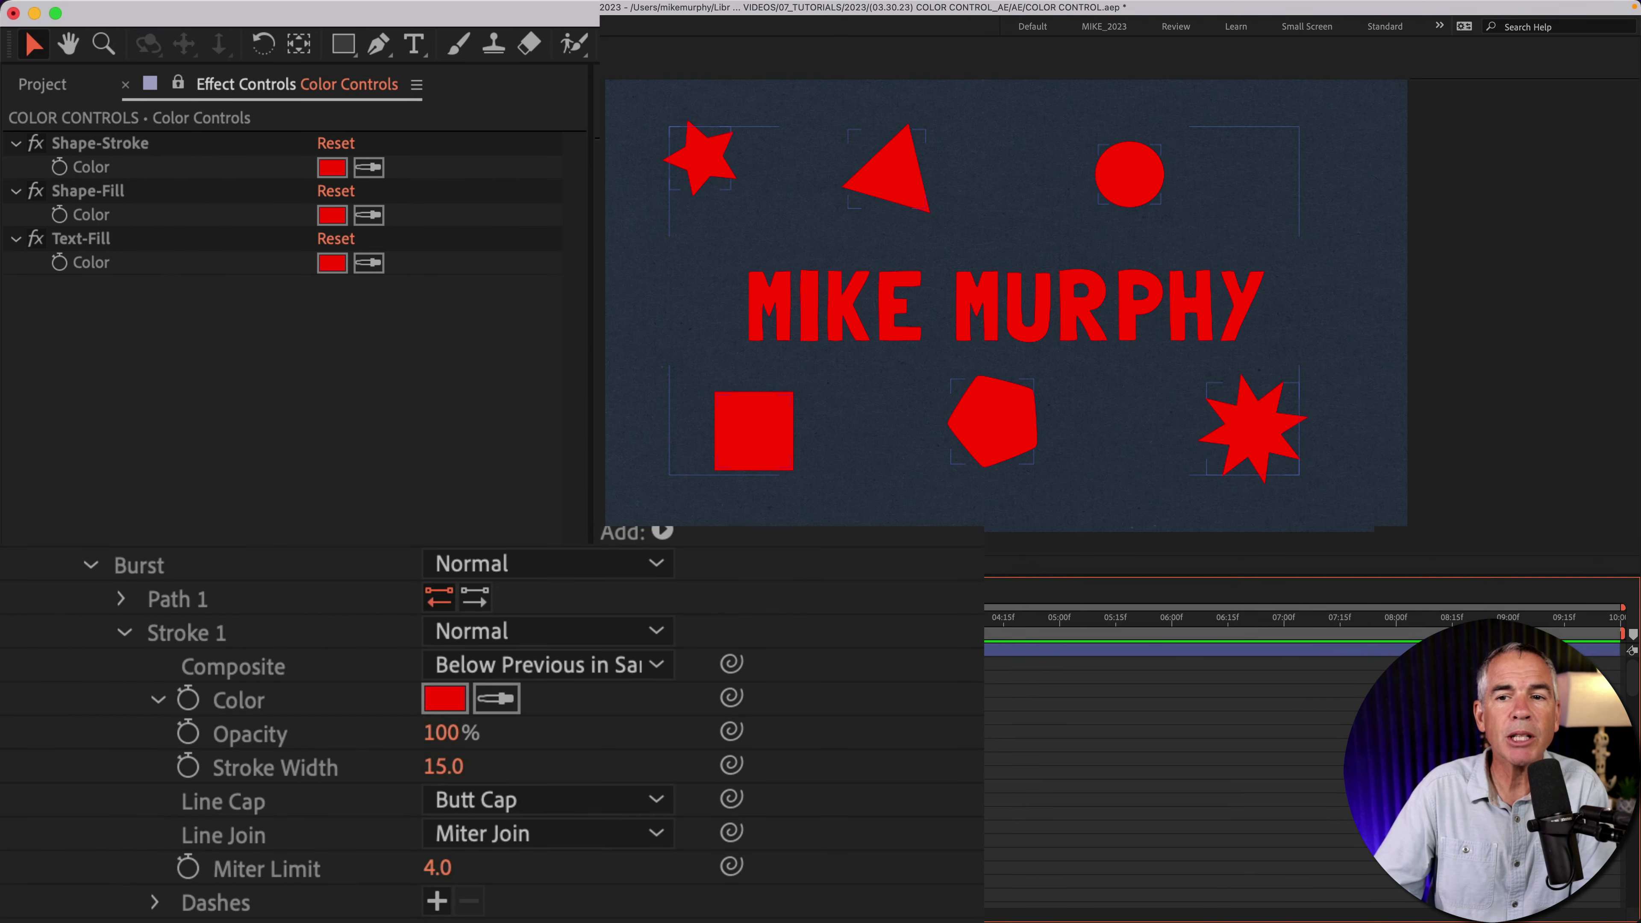
click(64, 558)
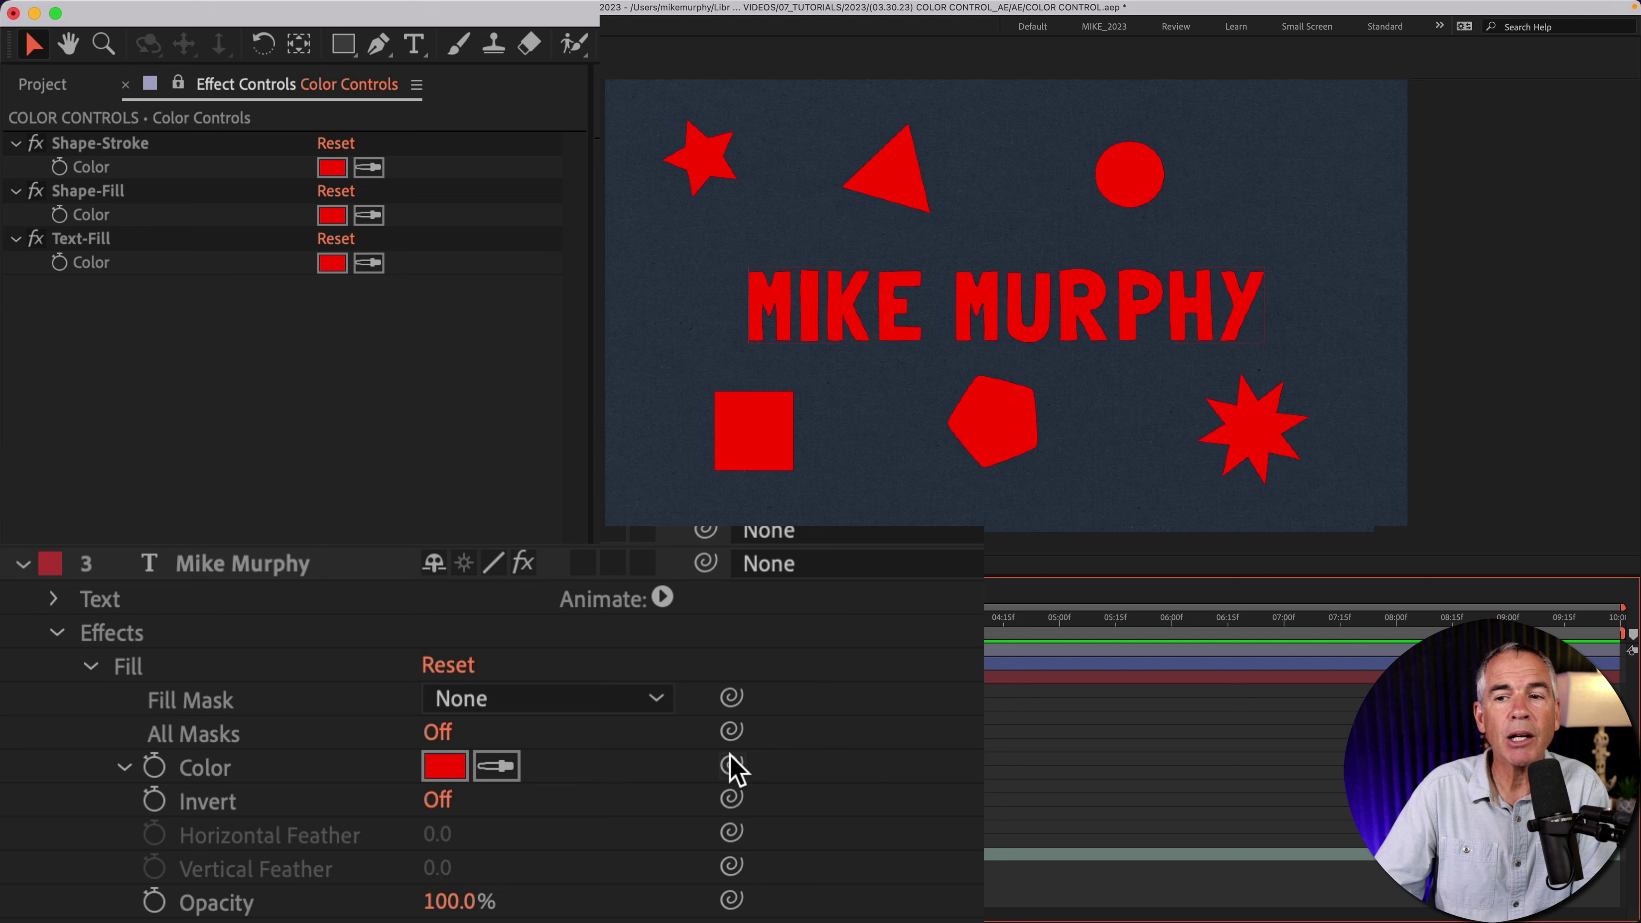
drag(730, 764, 84, 270)
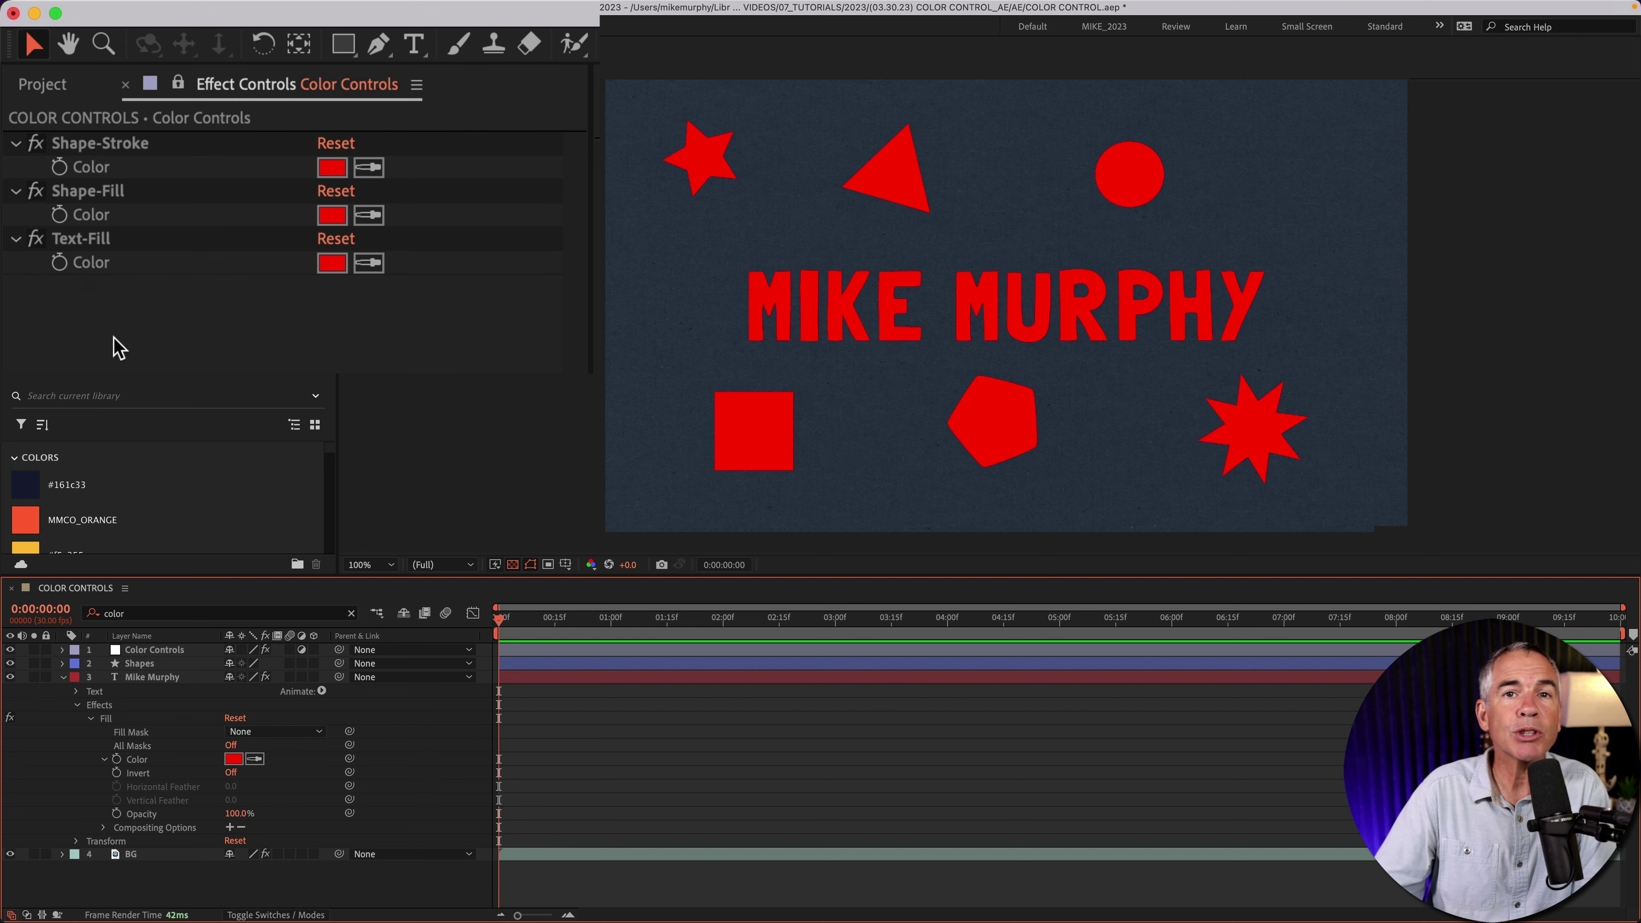
Eyedrop yellow for Shape-Stroke and Text-Fill, and MMCO_ORANGE for Shape-Fill
click(121, 362)
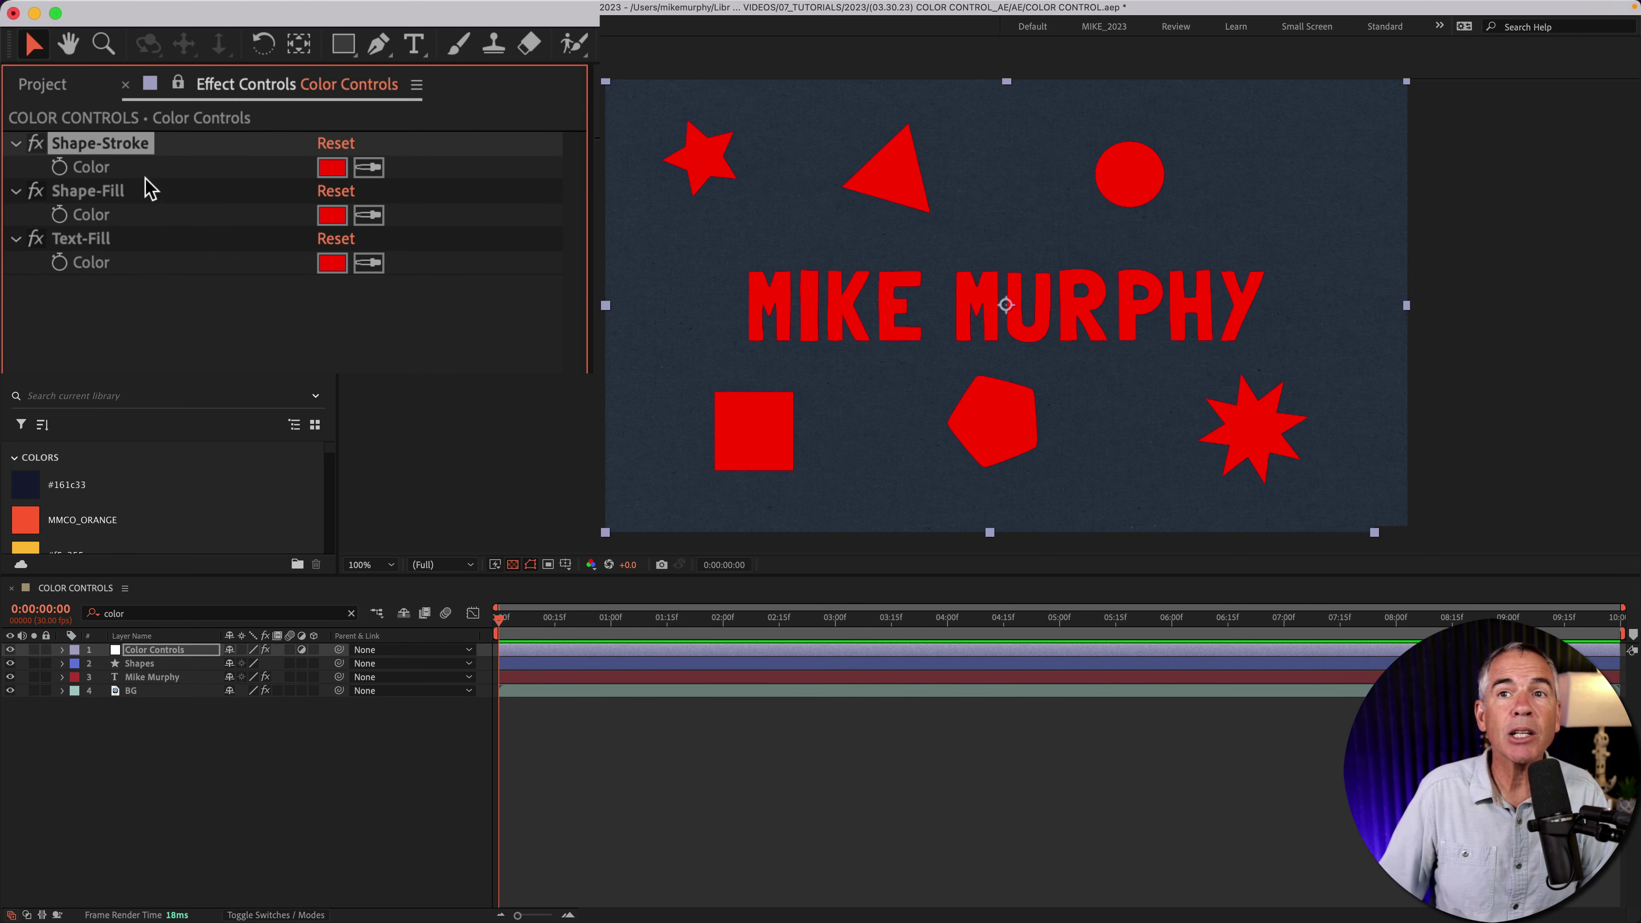
click(373, 168)
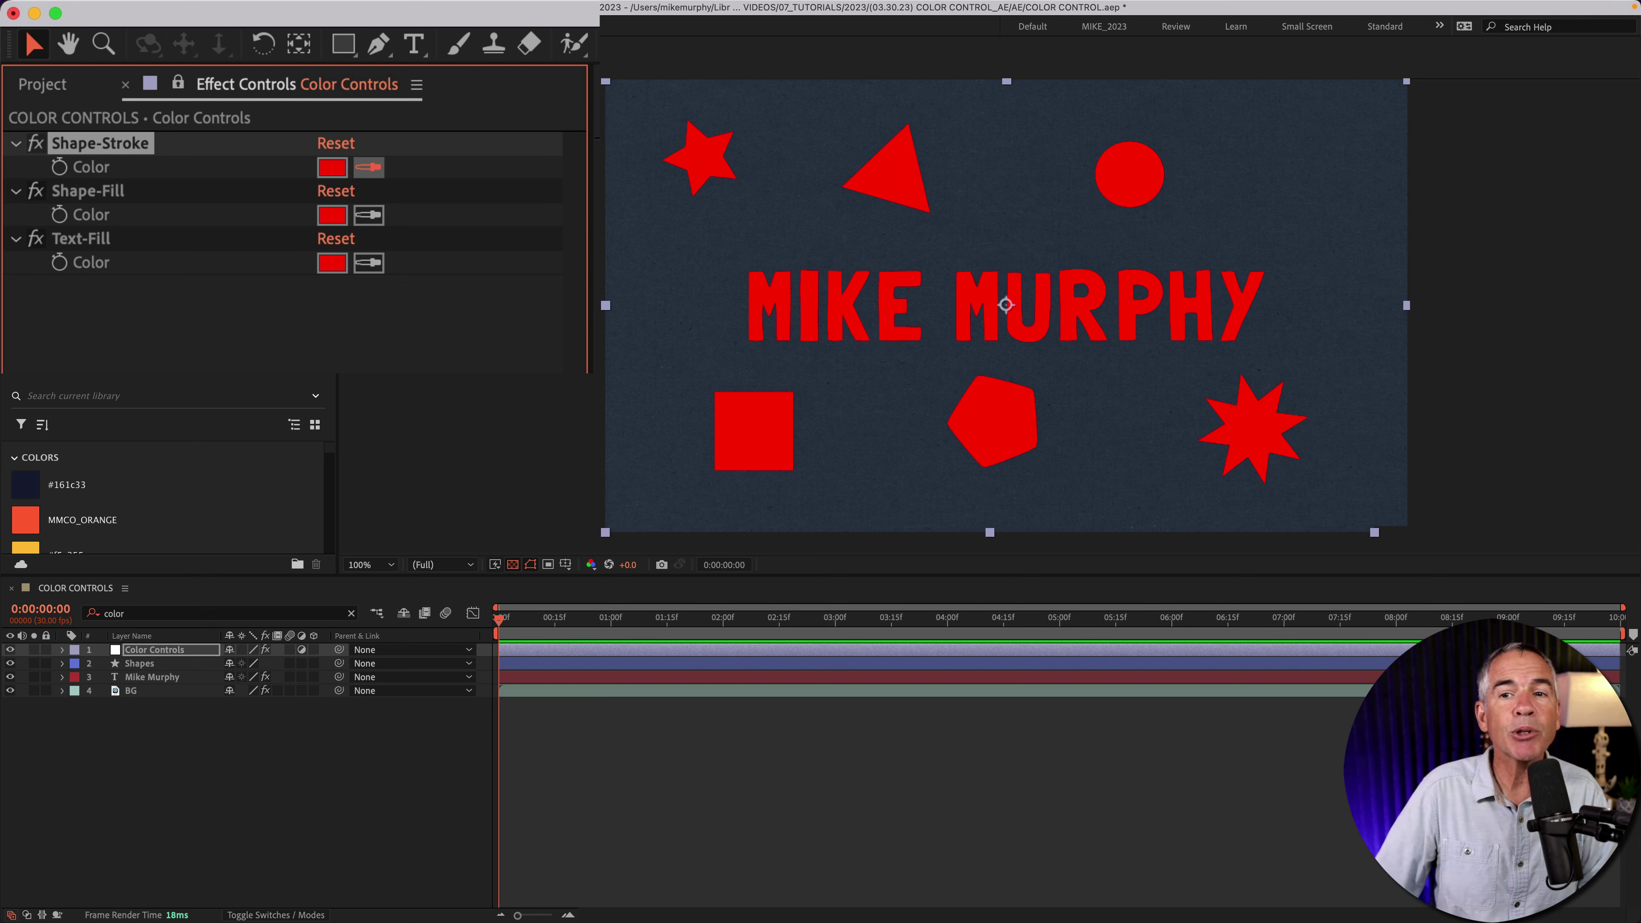
click(25, 548)
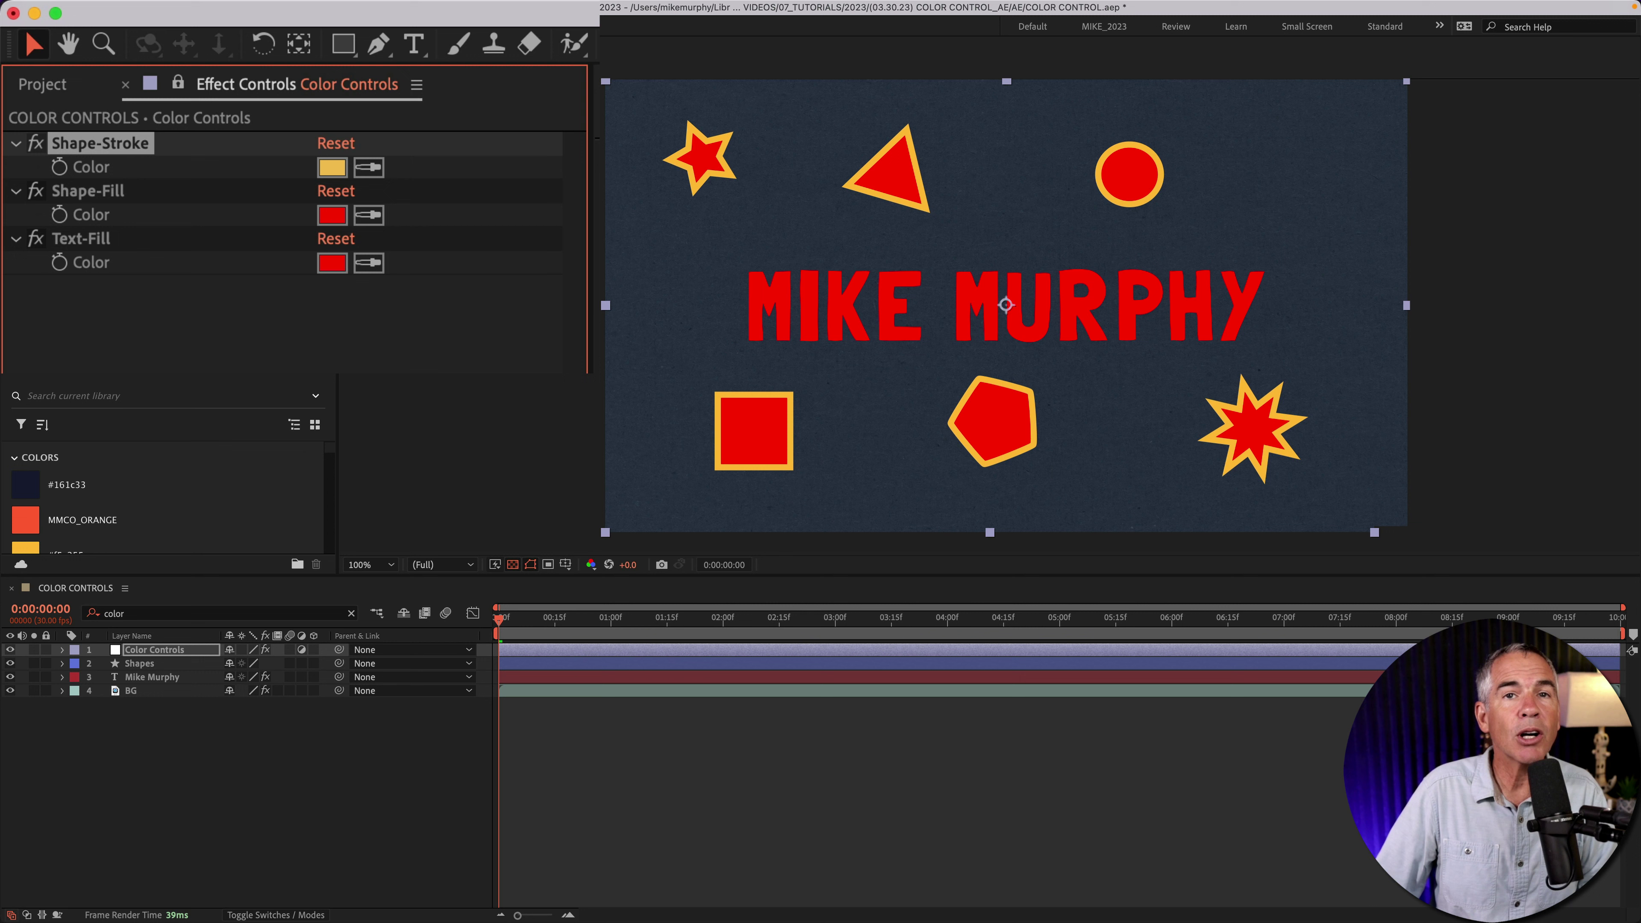
click(368, 215)
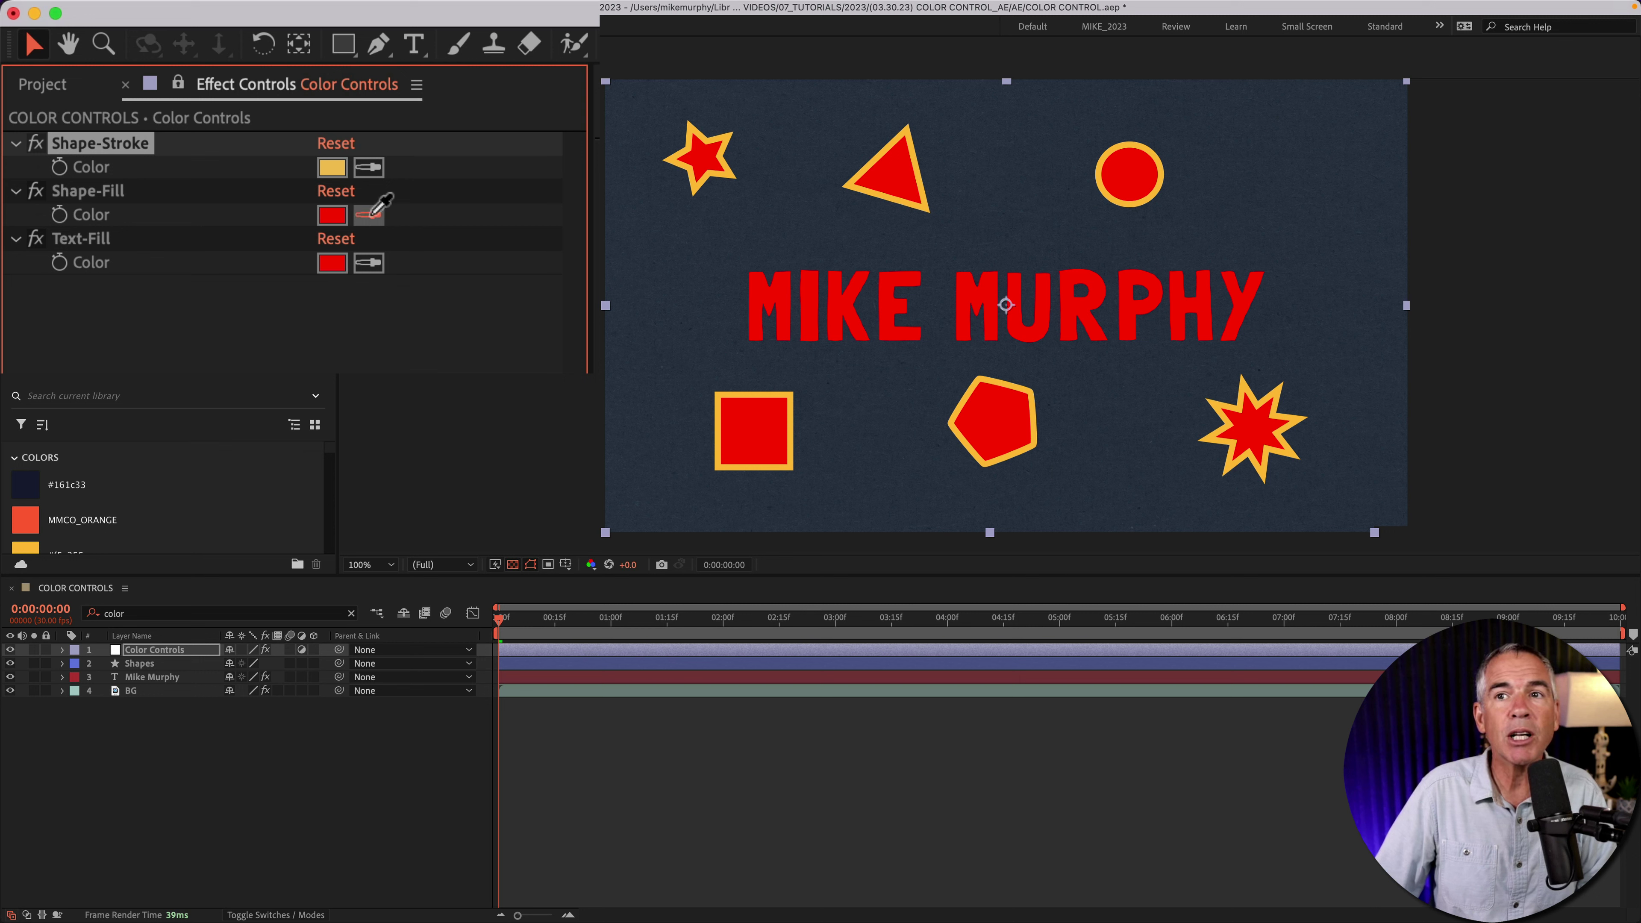
click(35, 514)
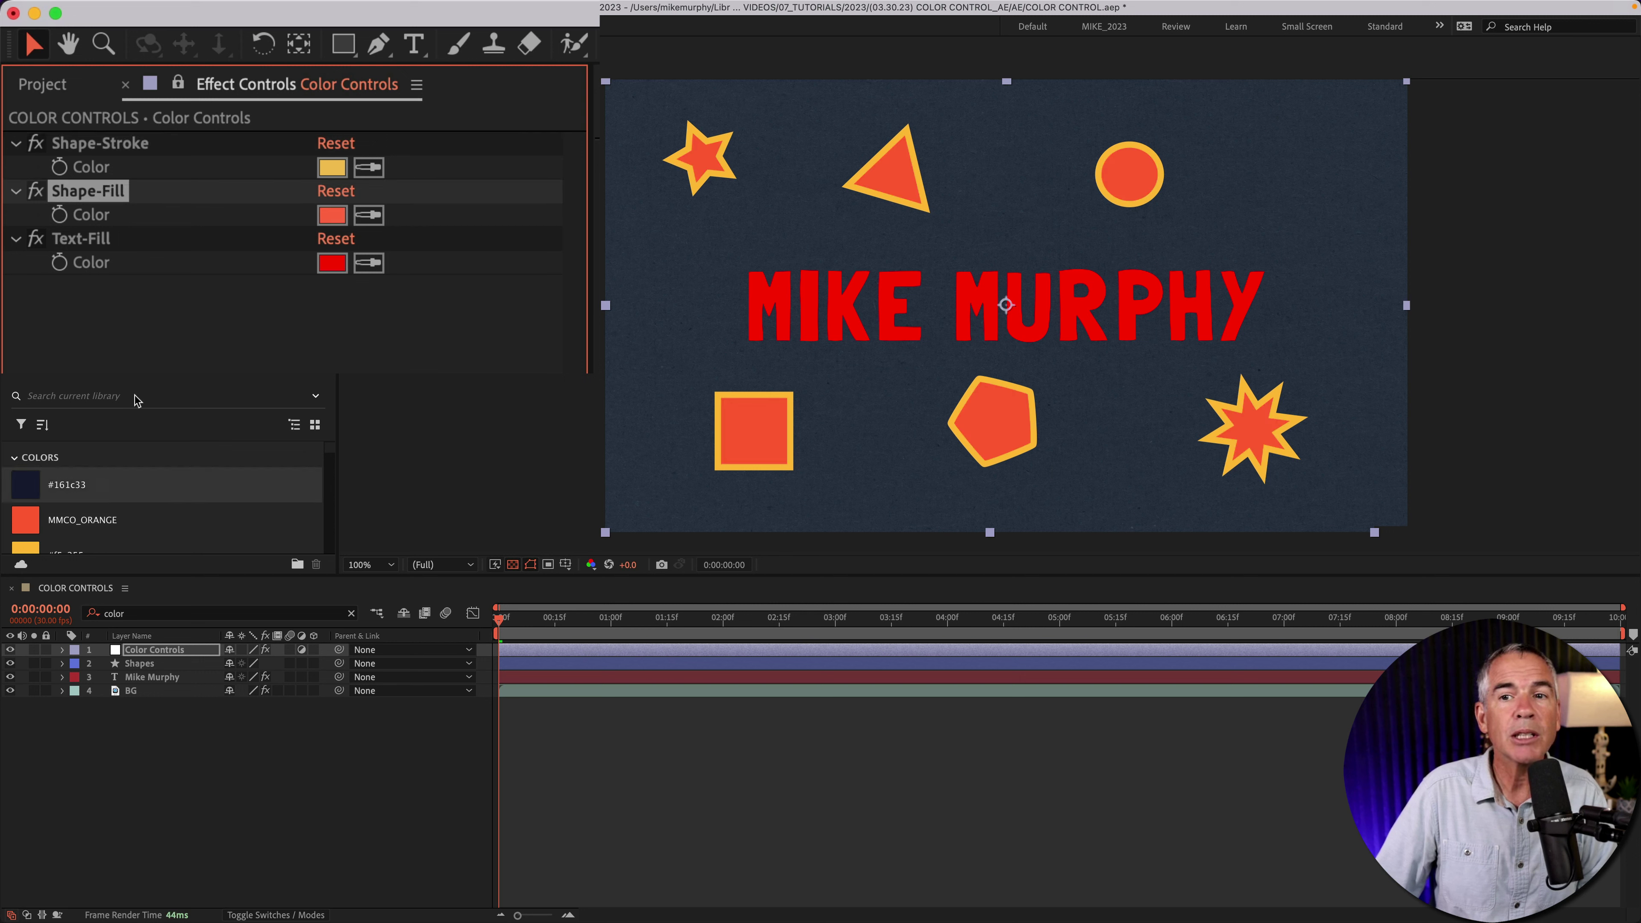
click(371, 263)
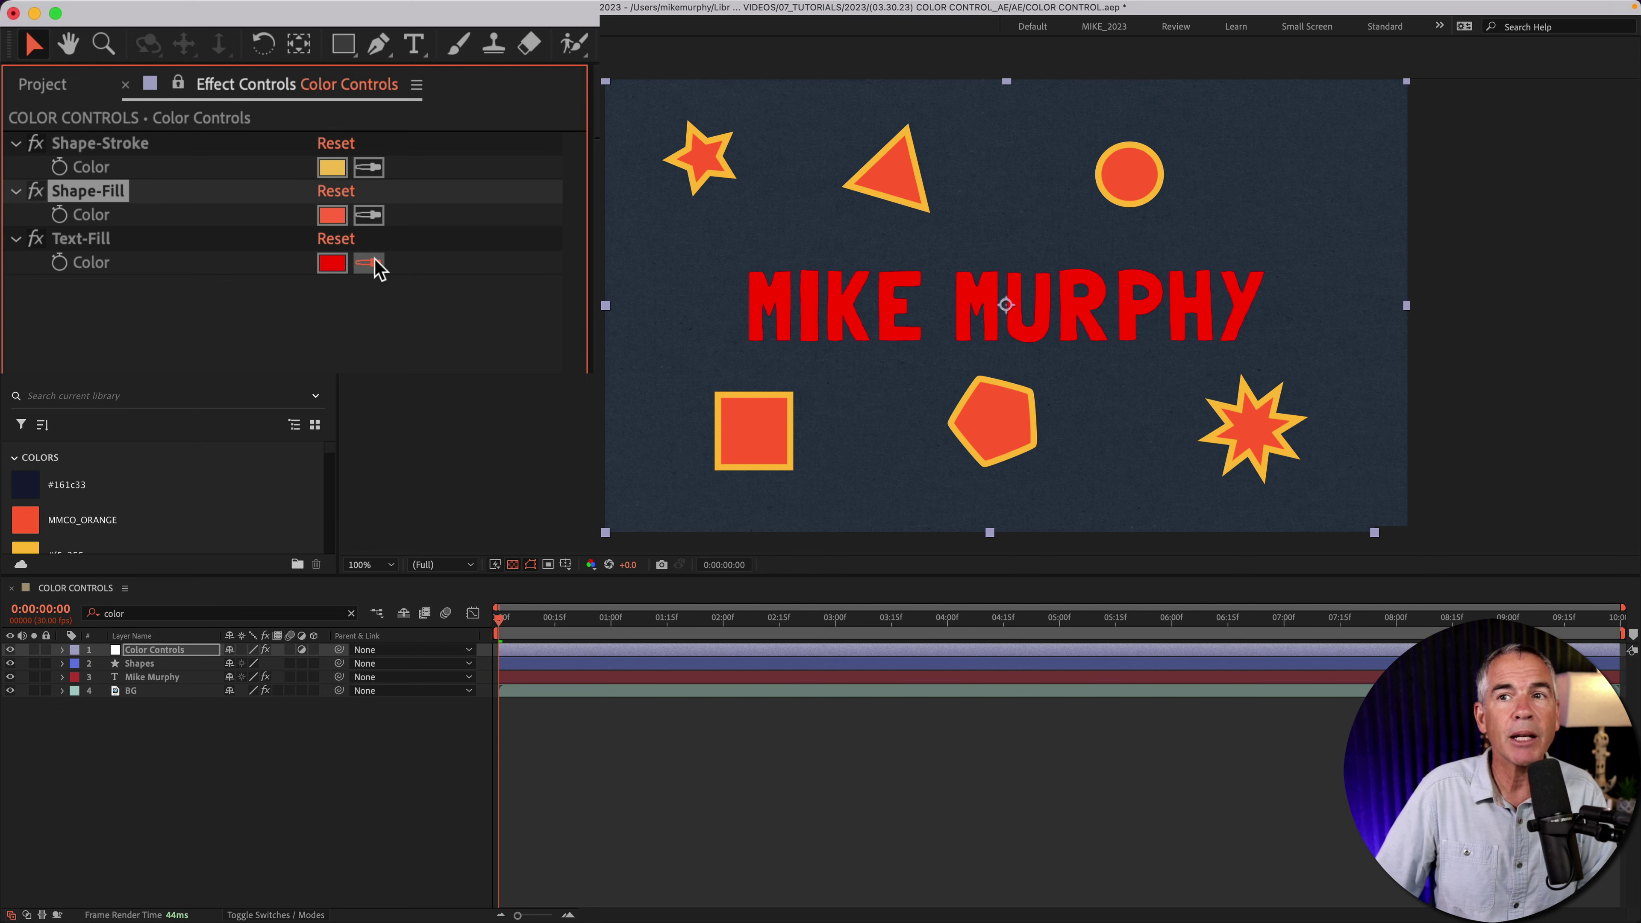
click(24, 545)
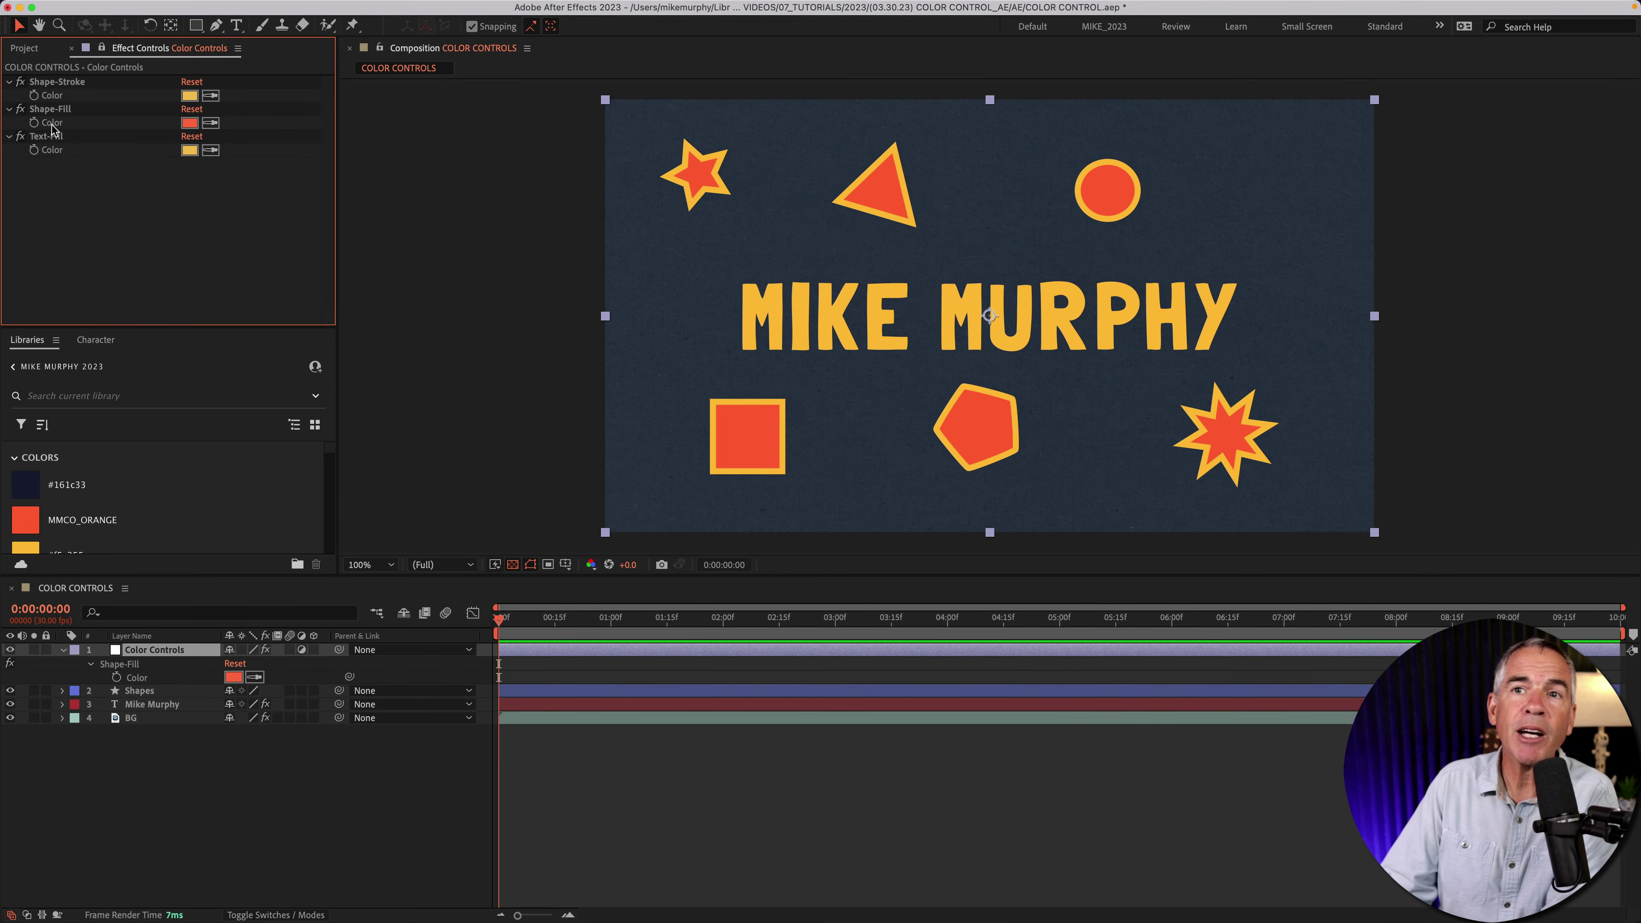
Enable the stopwatch on Shape-Fill Color to add a keyframe at 0:00:00:00
click(34, 123)
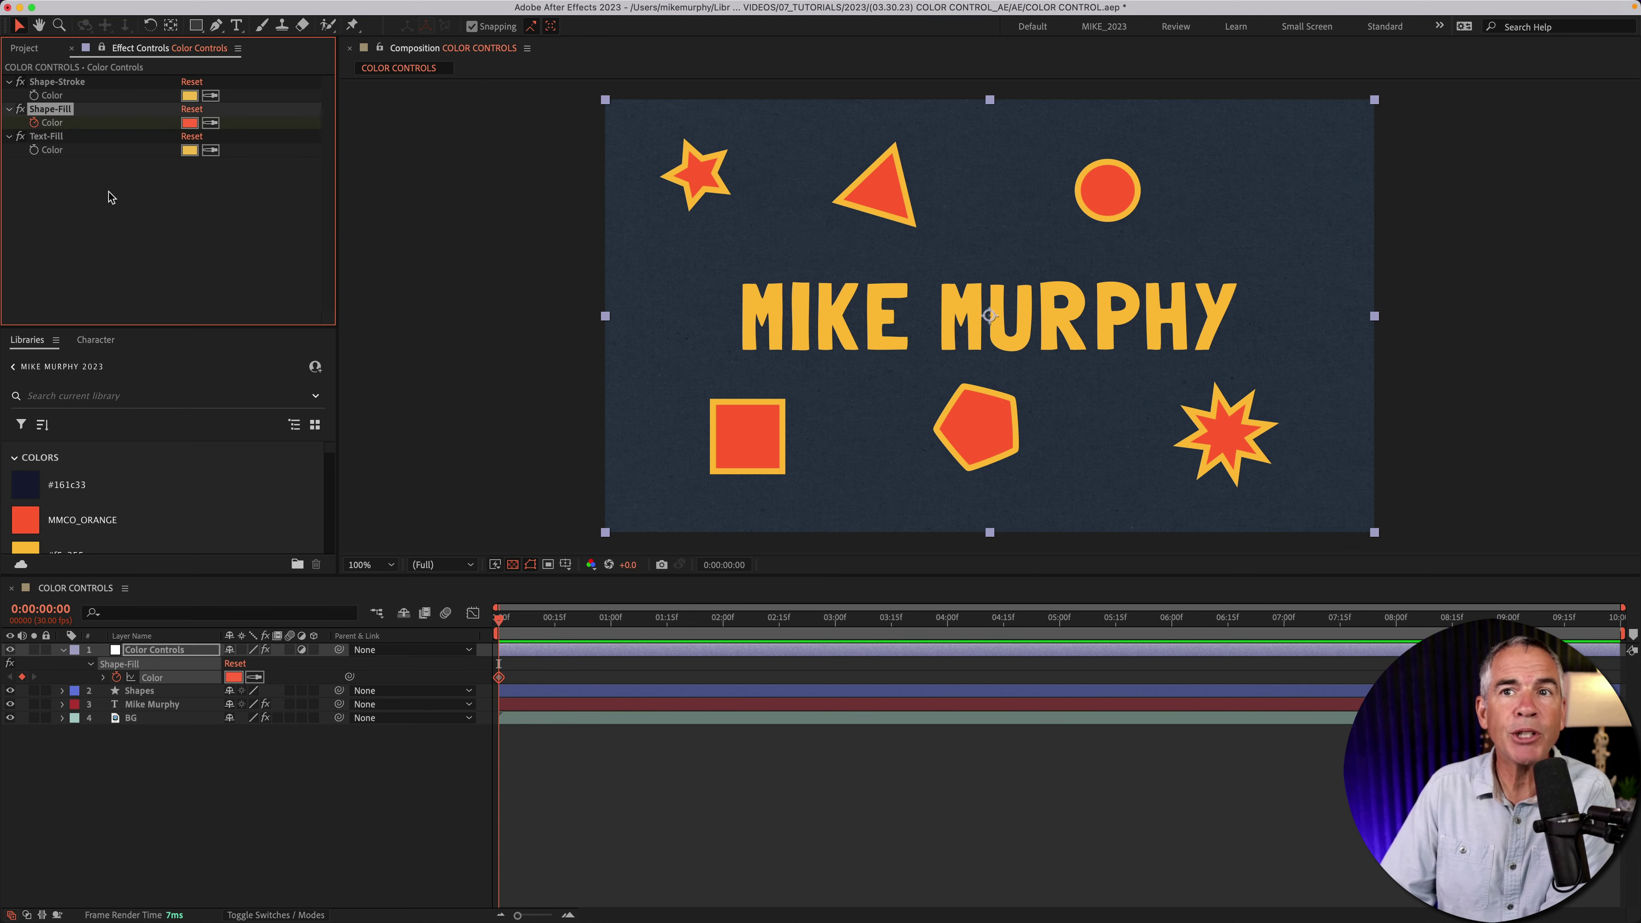